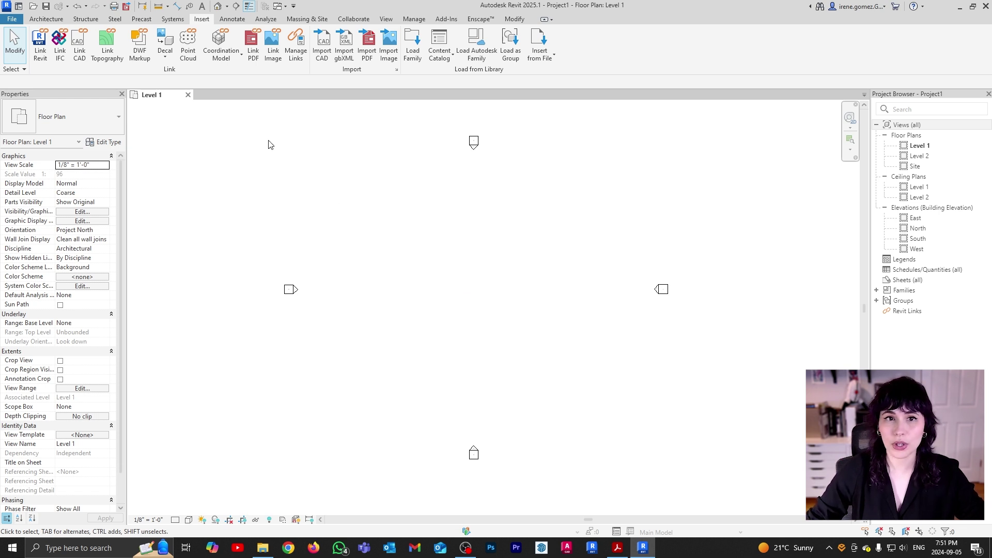
Step: Switch the ribbon to the Architecture tools while the Level 1 floor plan stays open
left_click(42, 19)
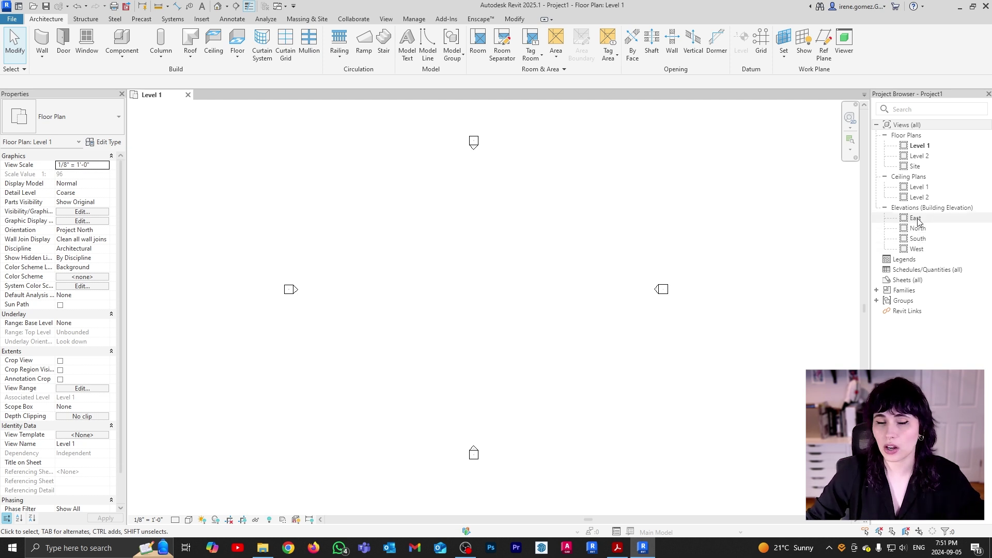
Step: Open the South building elevation from the Project Browser
double_click(918, 239)
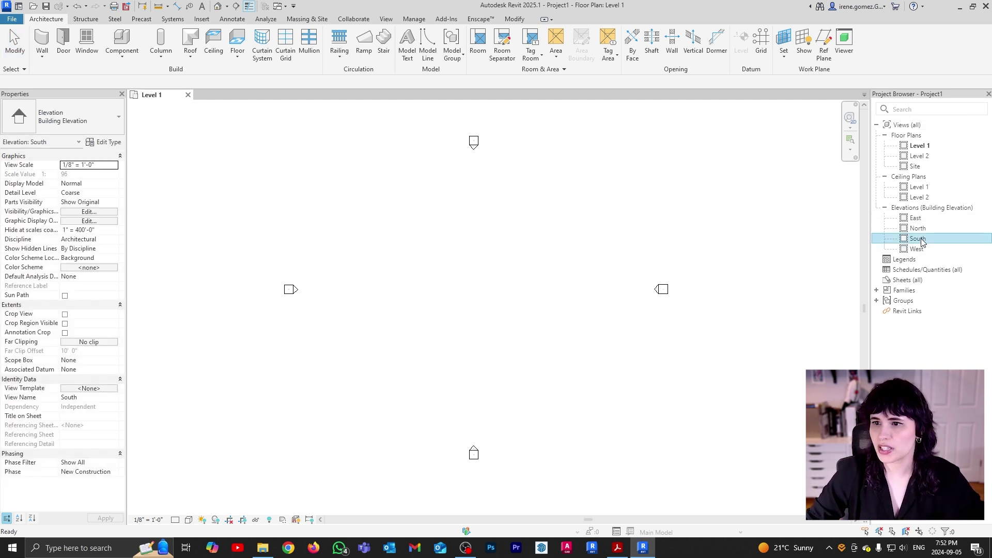
Step: Zoom to fit the South elevation and pan toward the Level 1 and Level 2 heads
key("z")
key("f")
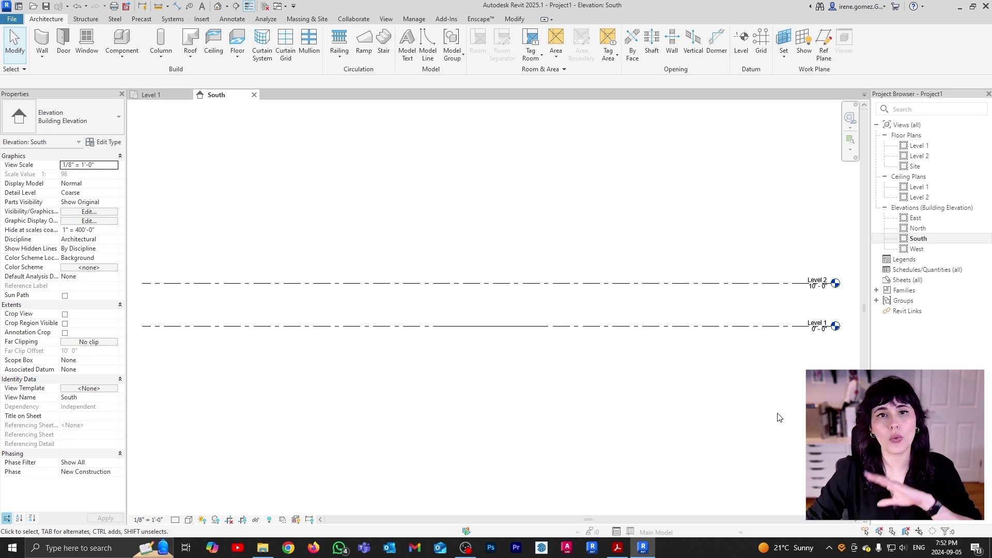
middle_click_drag(804, 362, 620, 380)
Step: Zoom in and recentre on the Level 1 (0'-0") and Level 2 (10'-0") heads
scroll(631, 343, "up", 4)
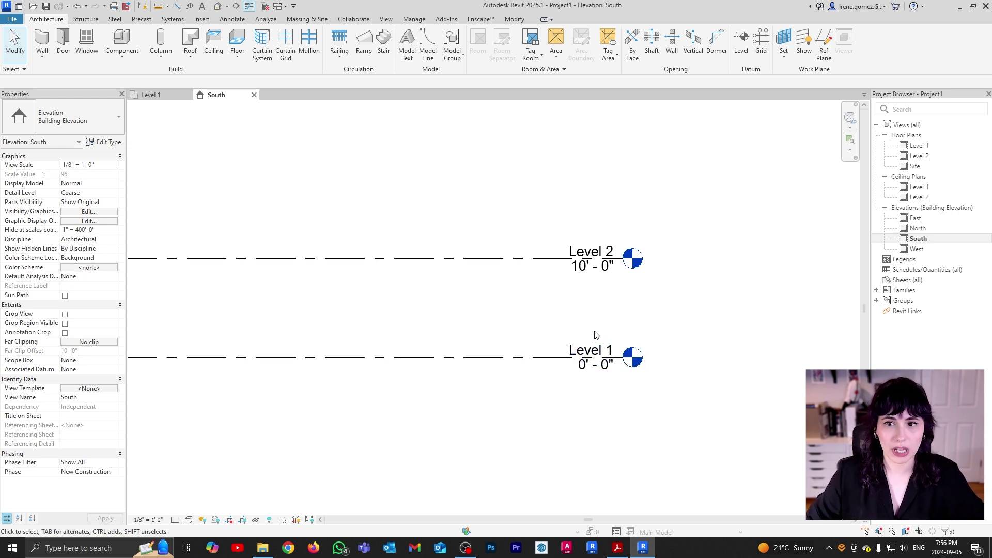
middle_click_drag(631, 325, 663, 321)
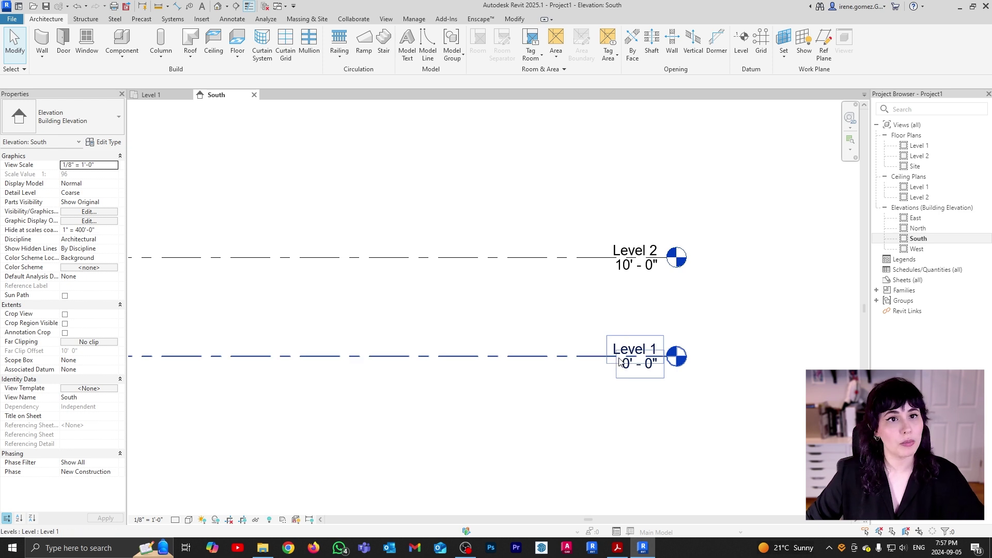
Step: Rename the Level 1 level head to A.F.F
left_click(640, 349)
left_click(640, 348)
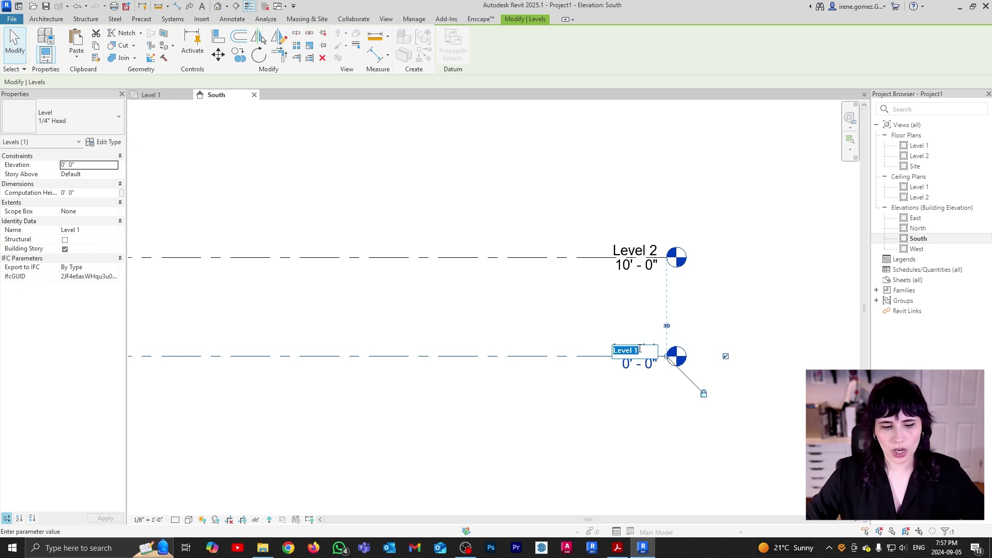
type("A.F.F.")
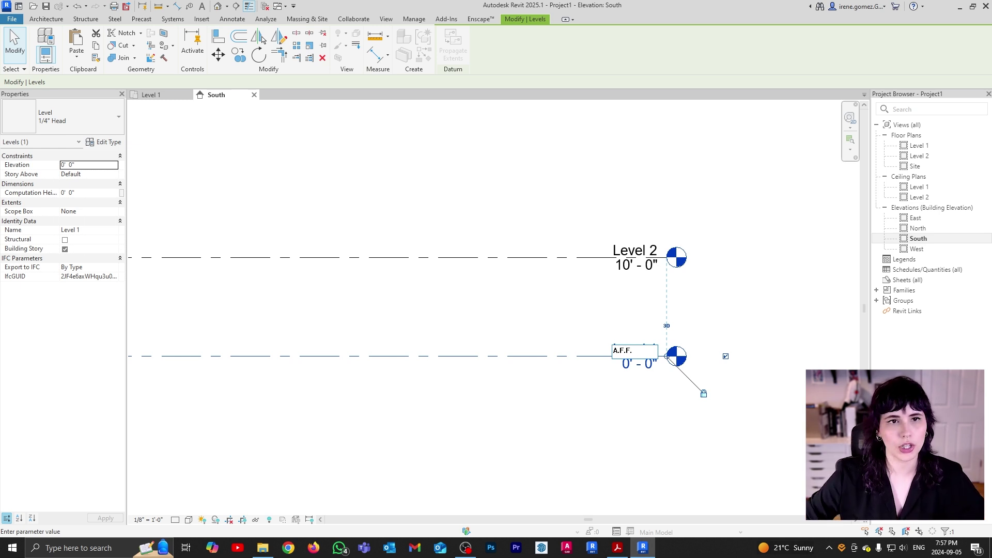
key("Return")
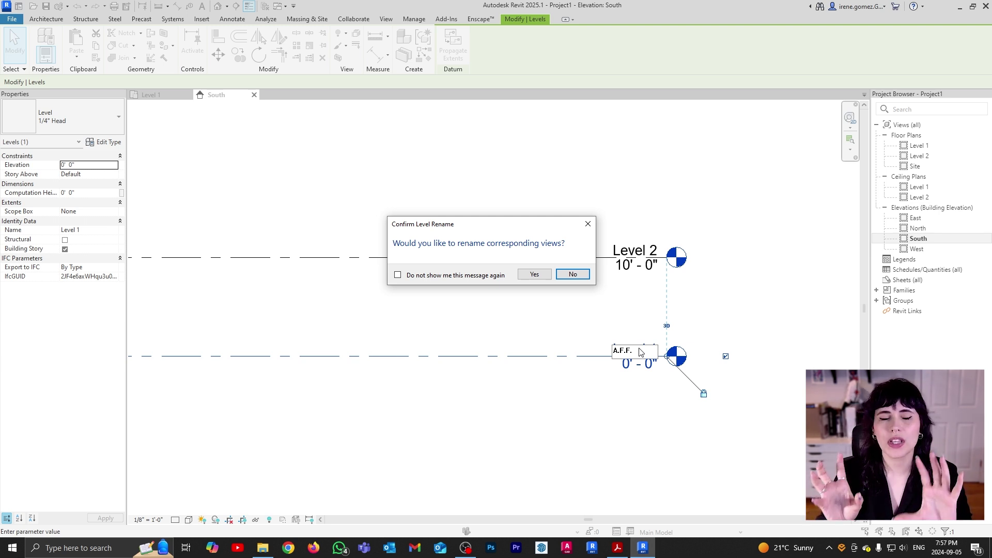
Step: Decline renaming the corresponding views so the Level 1 plans keep their names
left_click(574, 274)
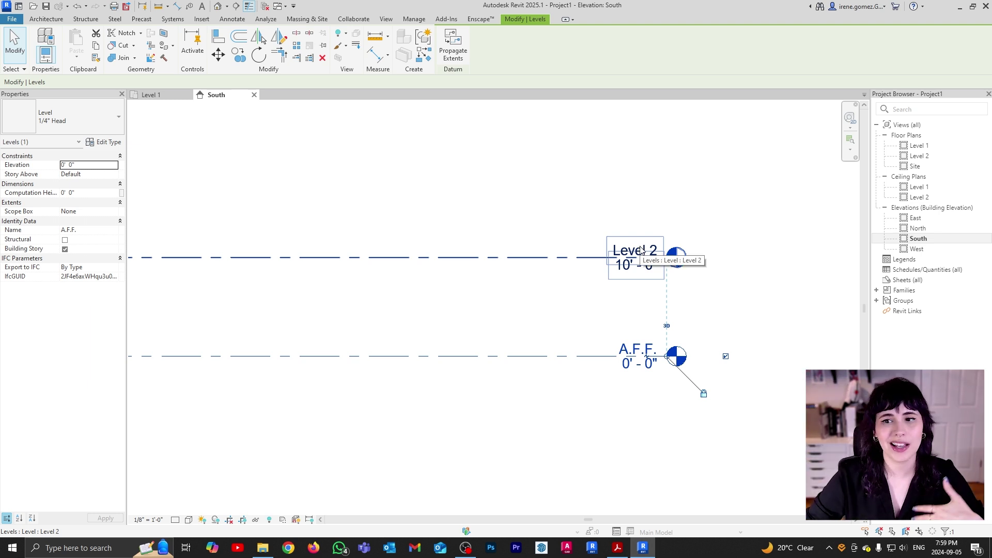
Step: Rename Level 2 to U/S, declining to rename its corresponding plan views
left_click(640, 252)
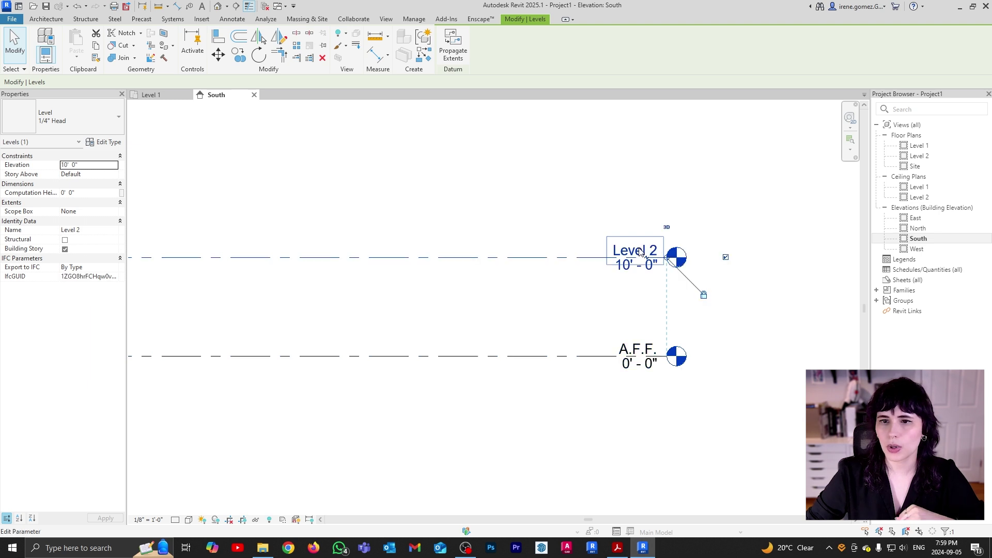
left_click(641, 251)
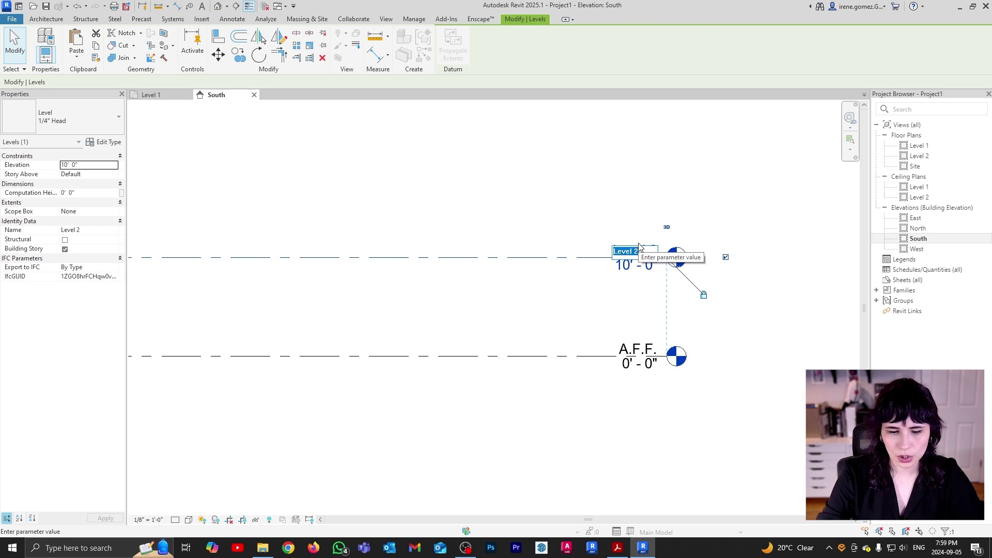
type("U/S")
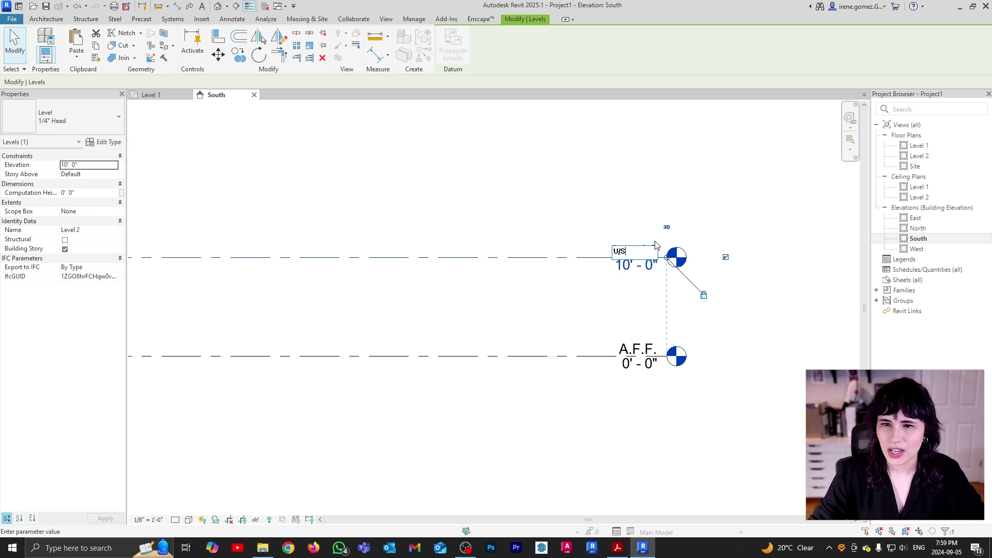
key("Return")
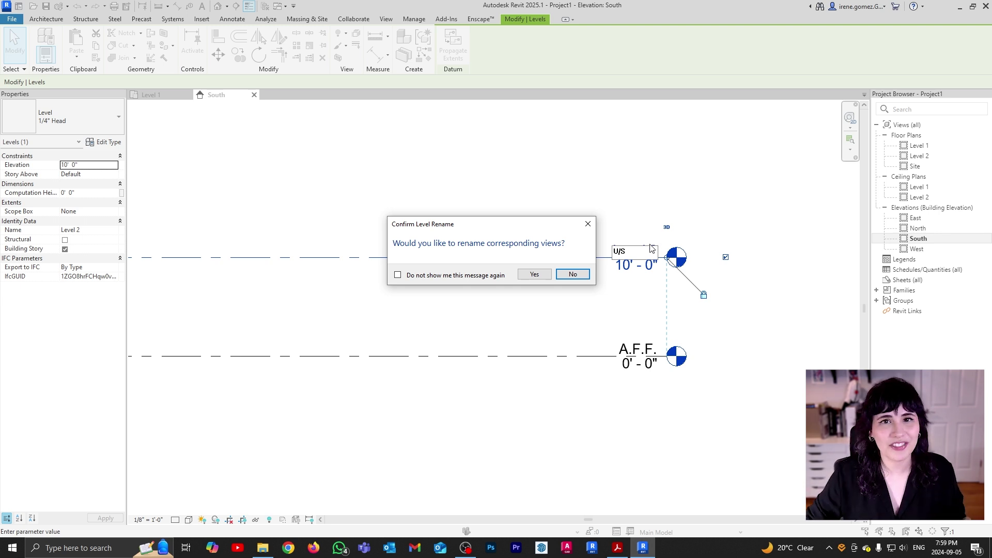
left_click(582, 278)
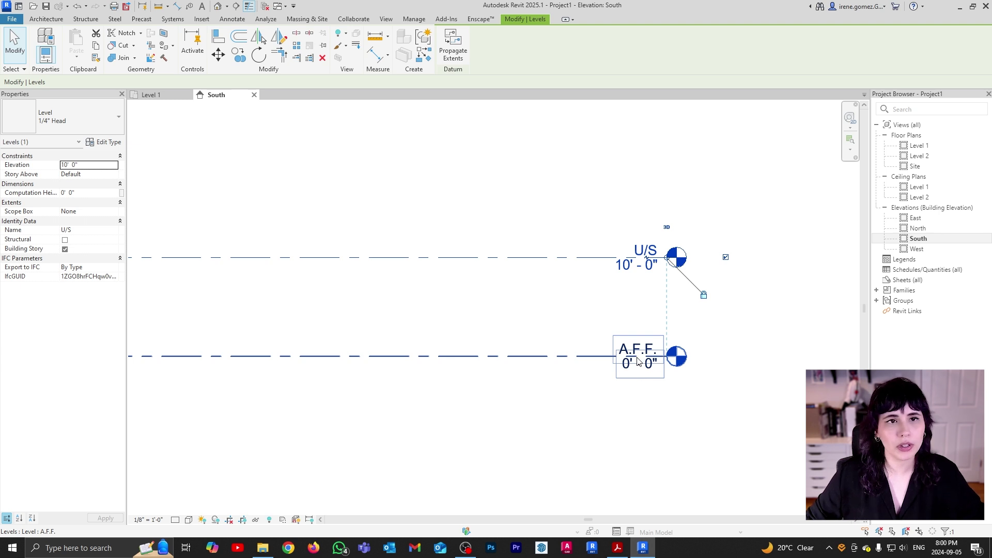
Step: Change the U/S level elevation from 10'-0" to 8'-0", then deselect and recentre the view
left_click(629, 268)
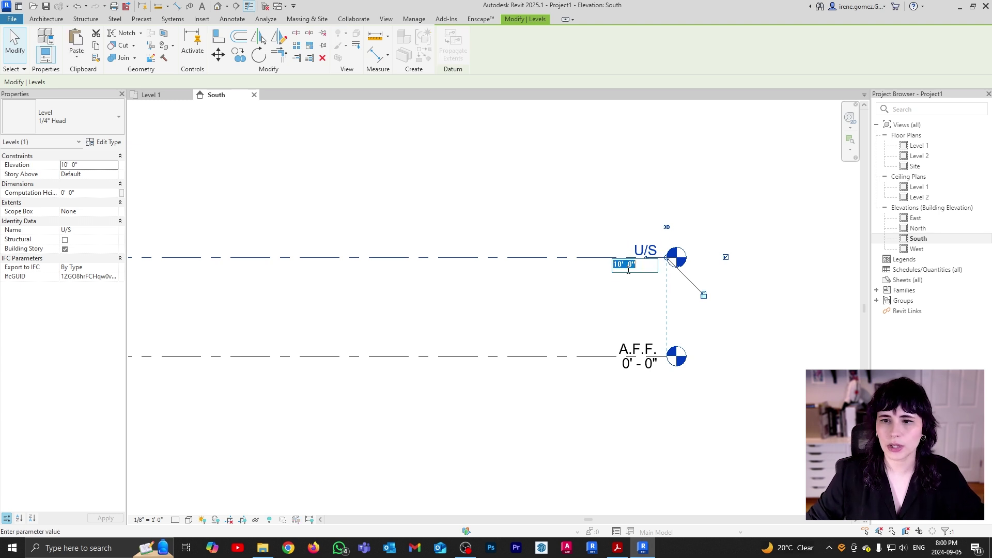
type("8")
key("Return")
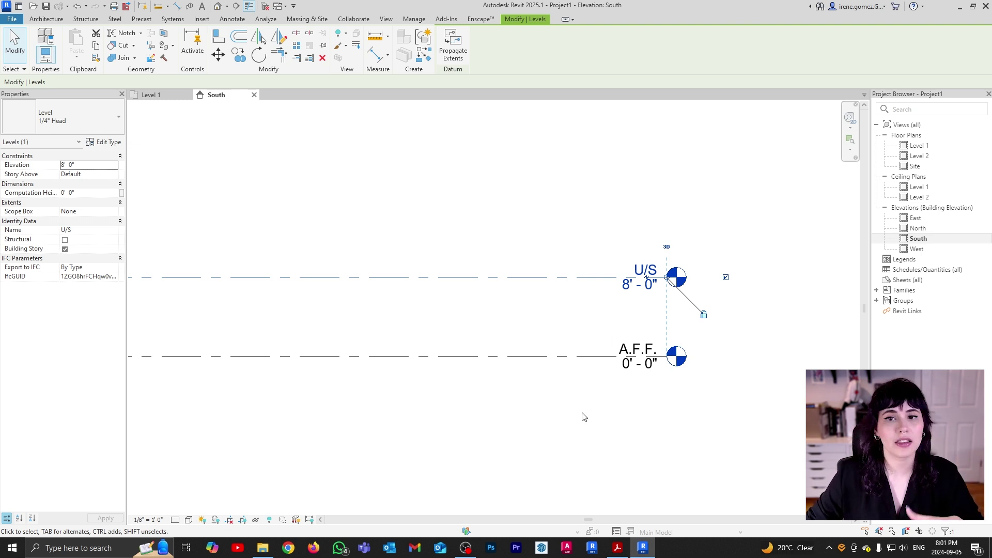
scroll(605, 410, "down", 5)
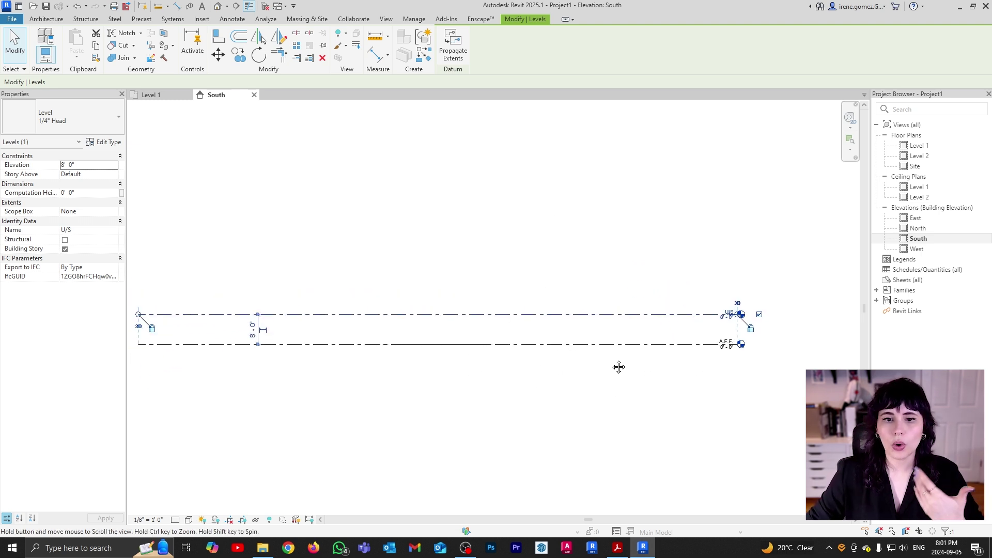
left_click(603, 375)
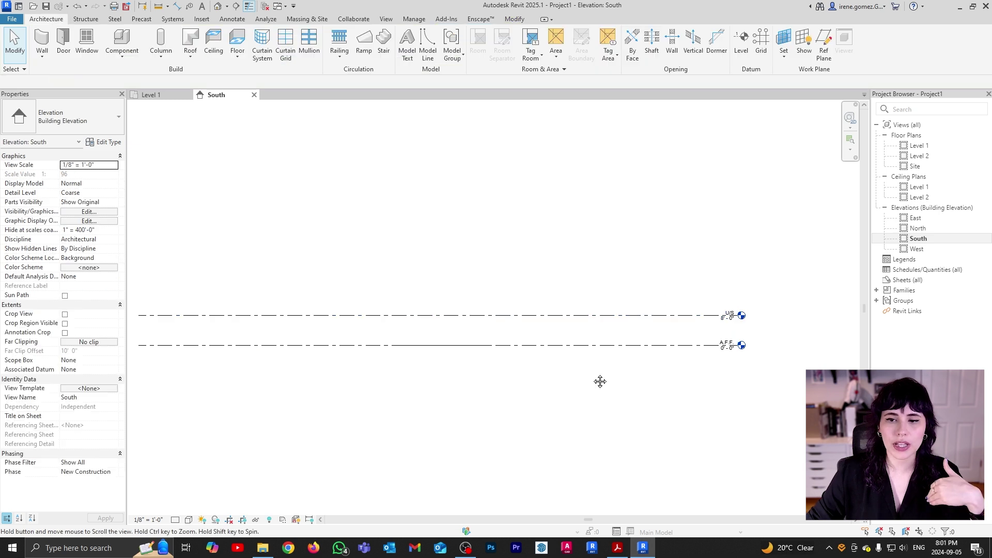
middle_click_drag(599, 381, 626, 377)
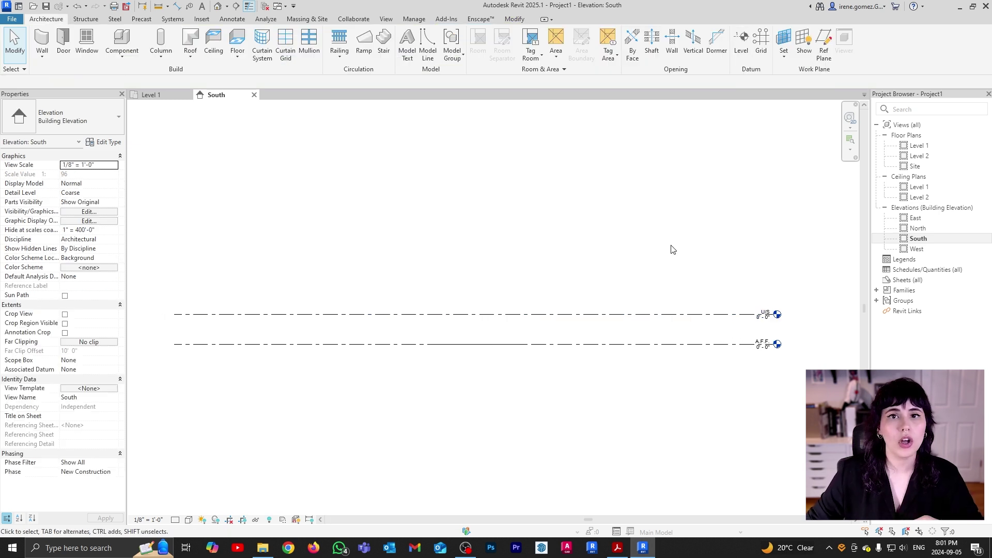
Step: Start the Level tool creating only floor plans, with Structural and Ceiling Plan types unchecked
key("l")
key("l")
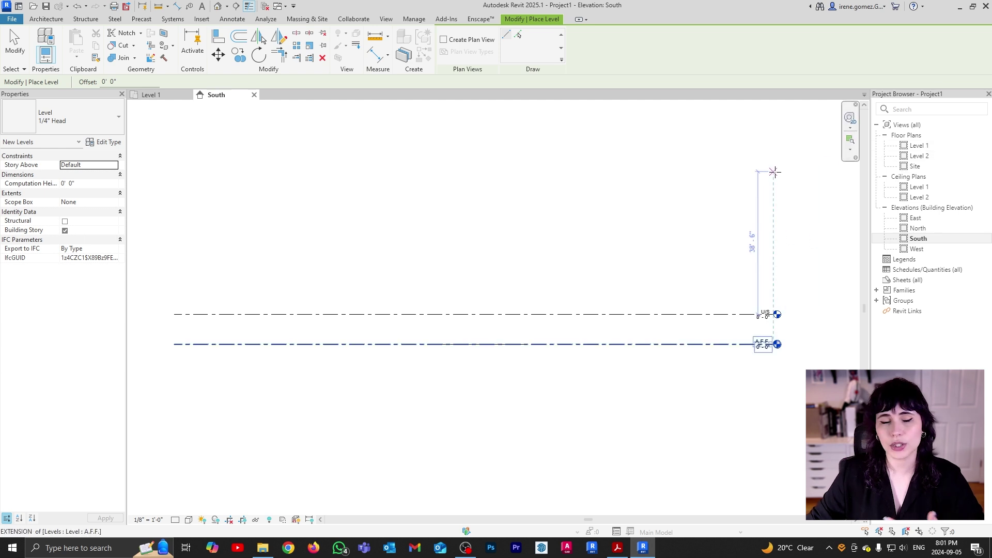
left_click(443, 40)
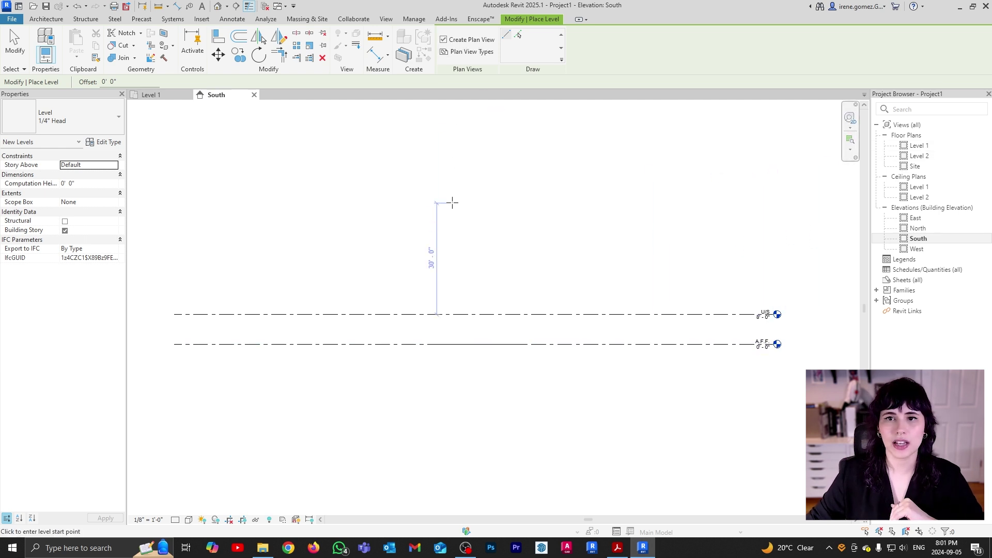
left_click(466, 52)
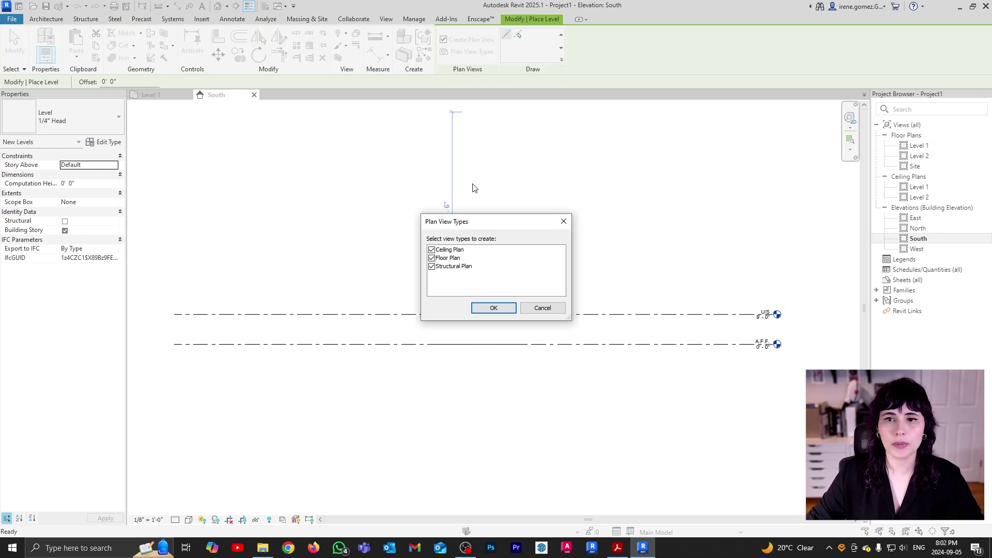
left_click(440, 266)
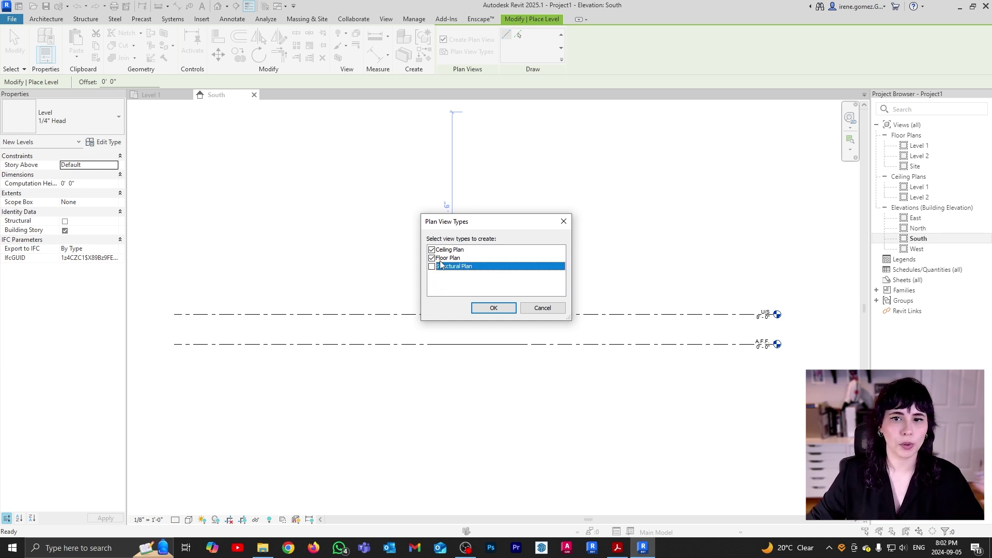
left_click(433, 251)
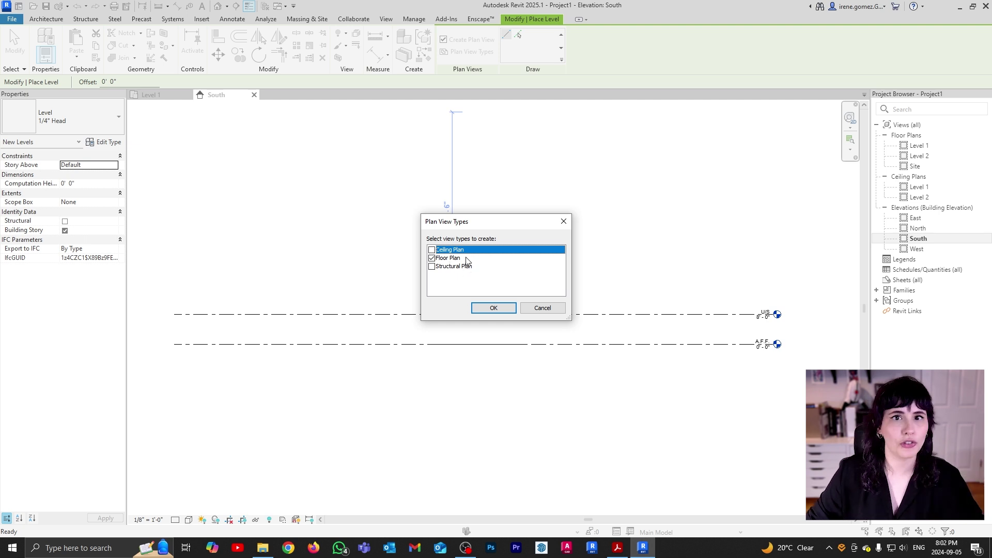
left_click(493, 308)
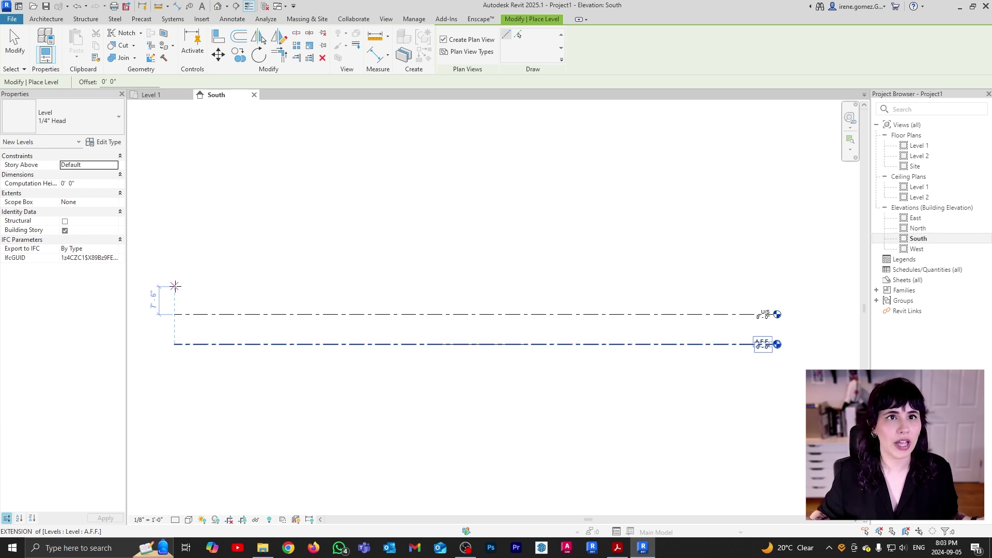
Step: Draw a new level 8' above U/S, aligned with the others, producing the U/T floor plan
type("8")
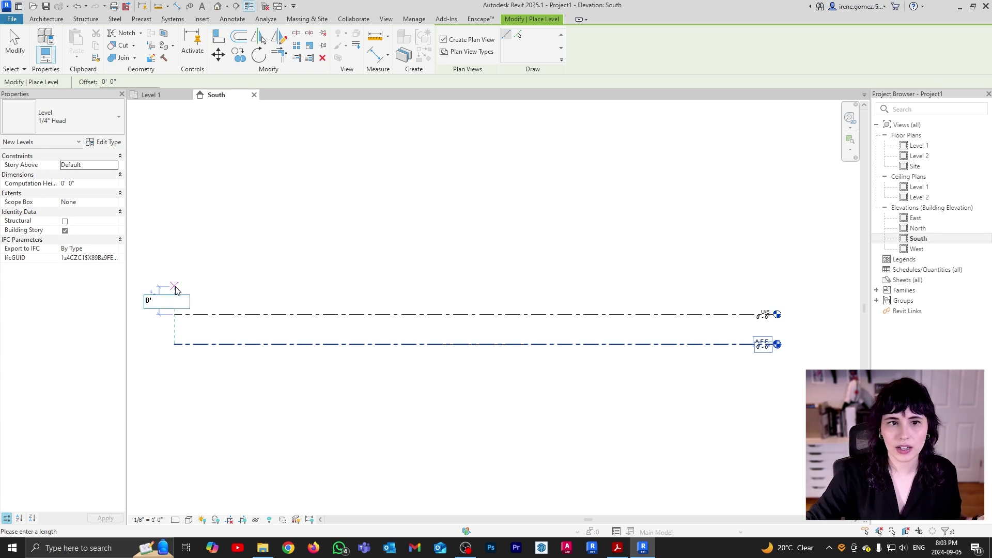
type("'")
key("Return")
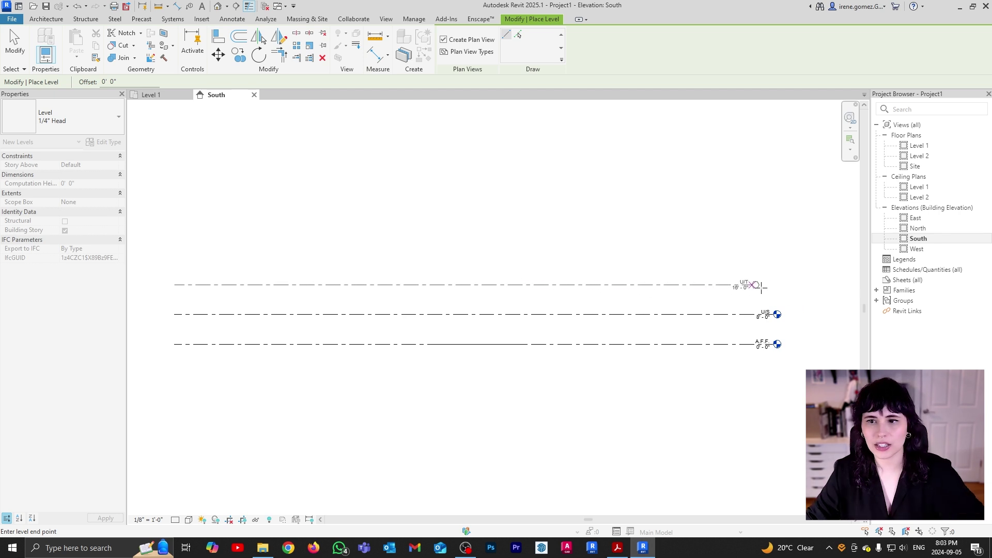
left_click(775, 284)
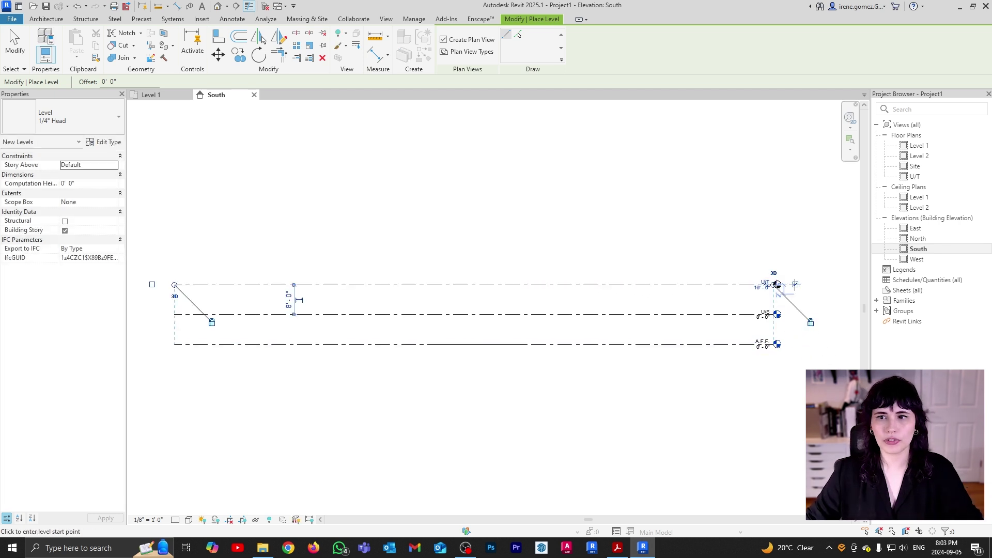
key("Escape")
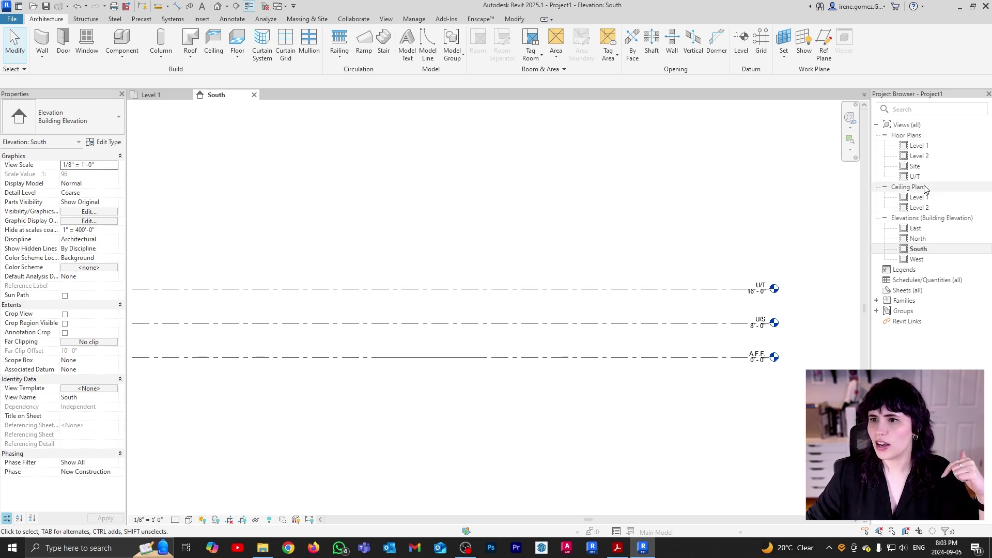
Step: Select the U/T level to show it at 16'-0", 8'-0" above U/S
scroll(784, 314, "up", 2)
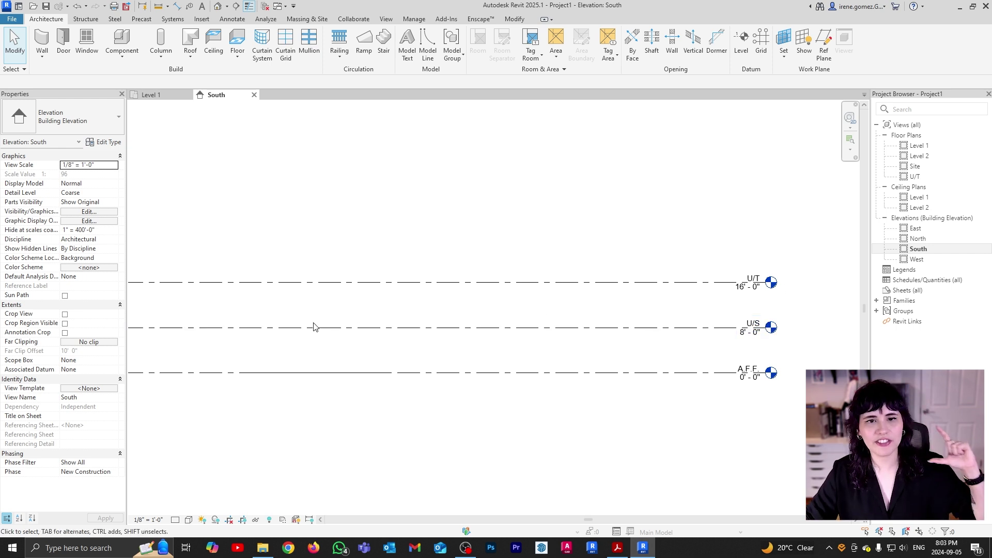
middle_click_drag(200, 318, 307, 300)
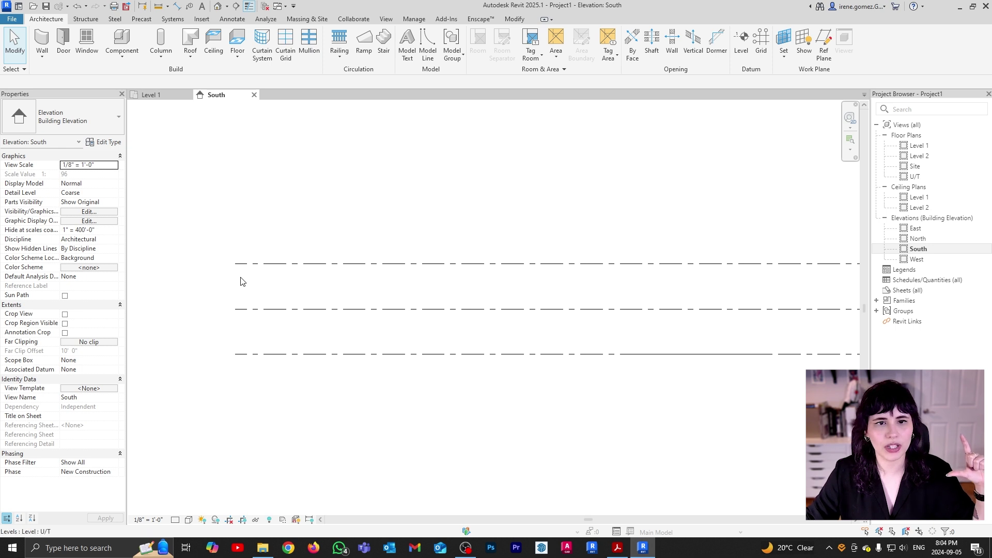
middle_click_drag(695, 298, 569, 289)
scroll(566, 287, "up", 1)
scroll(565, 286, "up", 1)
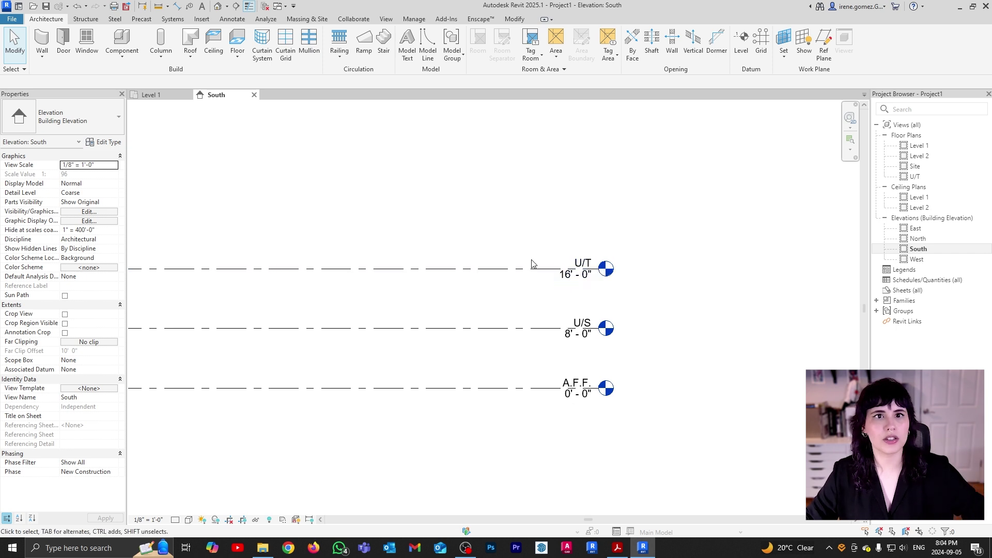
scroll(658, 288, "down", 3)
middle_click_drag(548, 302, 695, 303)
left_click(551, 274)
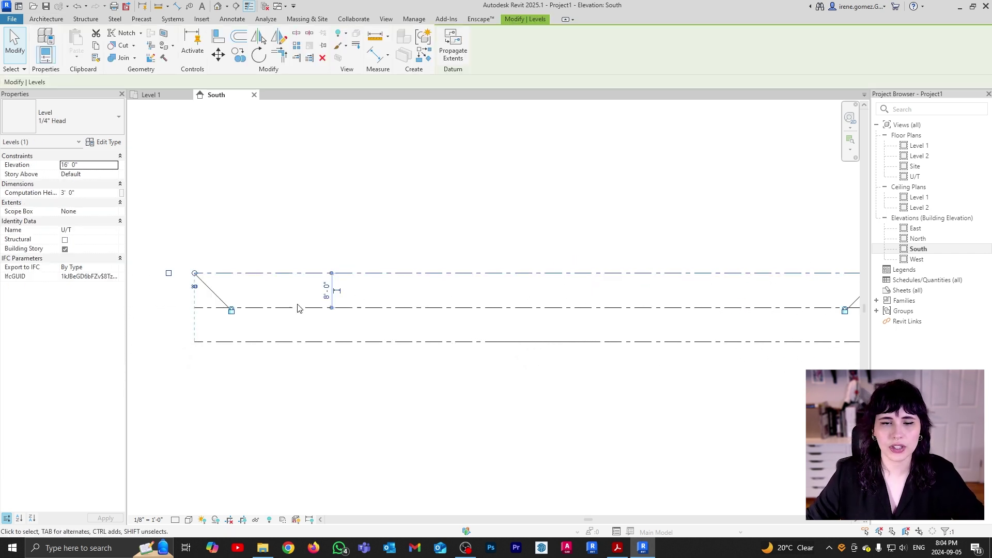
scroll(330, 287, "up", 2)
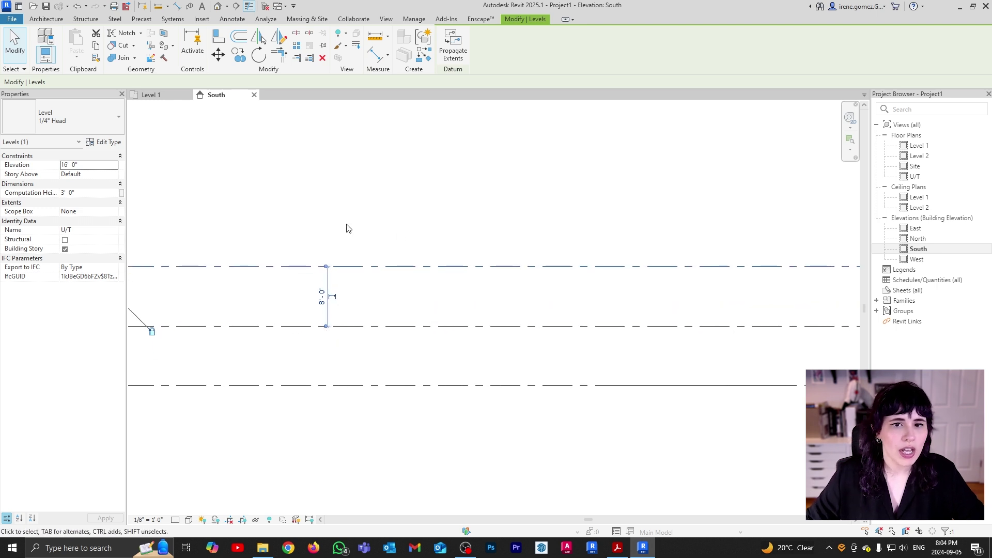
Step: Change the U/T to U/S spacing from 8'-0" to 10'-0"
middle_click_drag(344, 322, 430, 308)
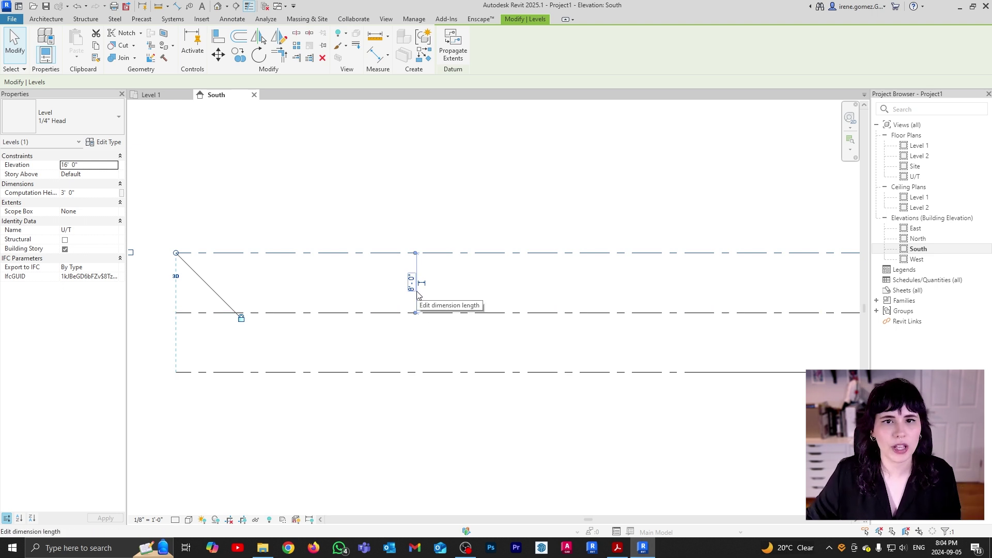
scroll(418, 295, "down", 2)
middle_click_drag(418, 295, 326, 356)
scroll(708, 371, "up", 1)
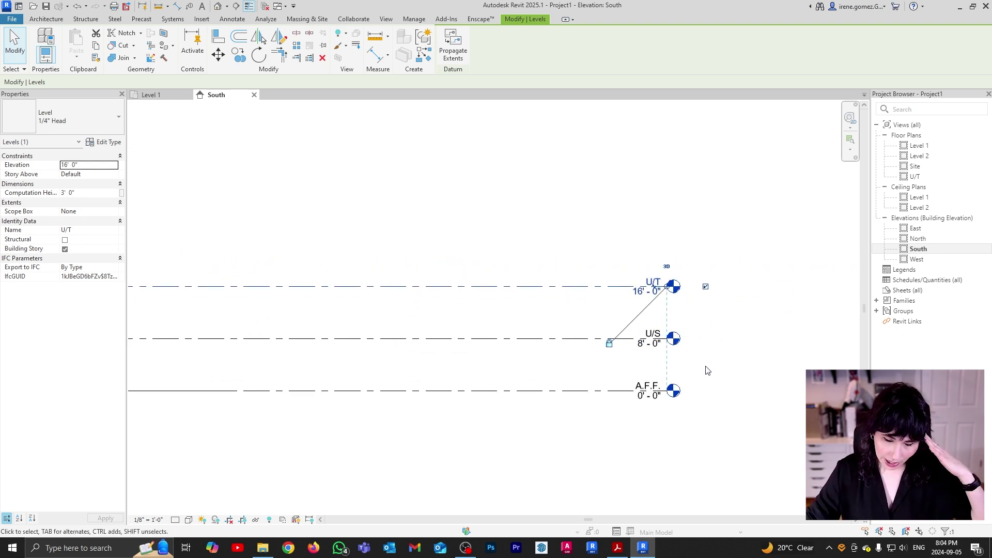
scroll(688, 366, "down", 1)
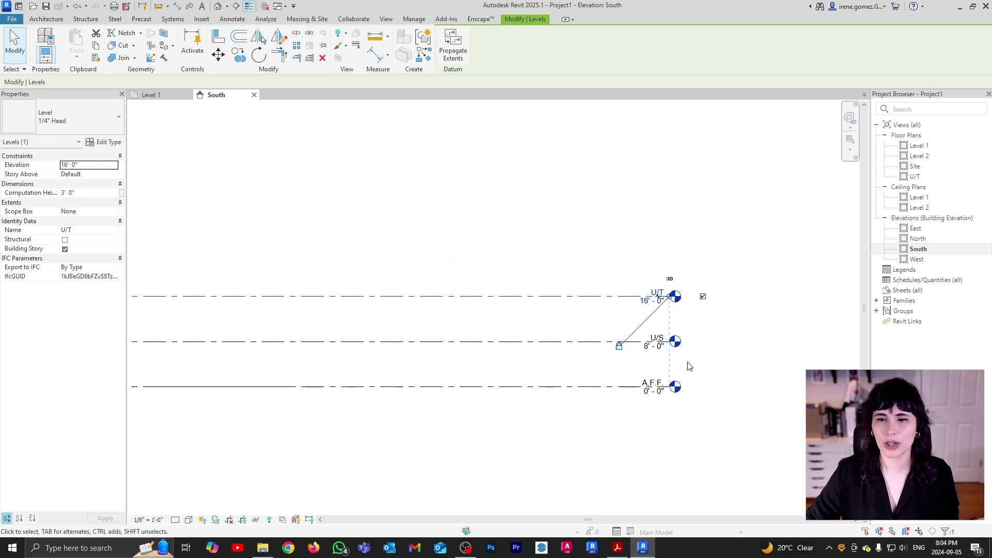
middle_click_drag(688, 366, 483, 310)
scroll(448, 316, "up", 1)
scroll(449, 316, "up", 1)
left_click(427, 298)
type("10")
key("Return")
Step: Pan and zoom along the level lines to check U/T now at 18'-0"
scroll(428, 303, "down", 1)
scroll(626, 332, "down", 1)
middle_click_drag(627, 332, 523, 306)
scroll(523, 306, "up", 1)
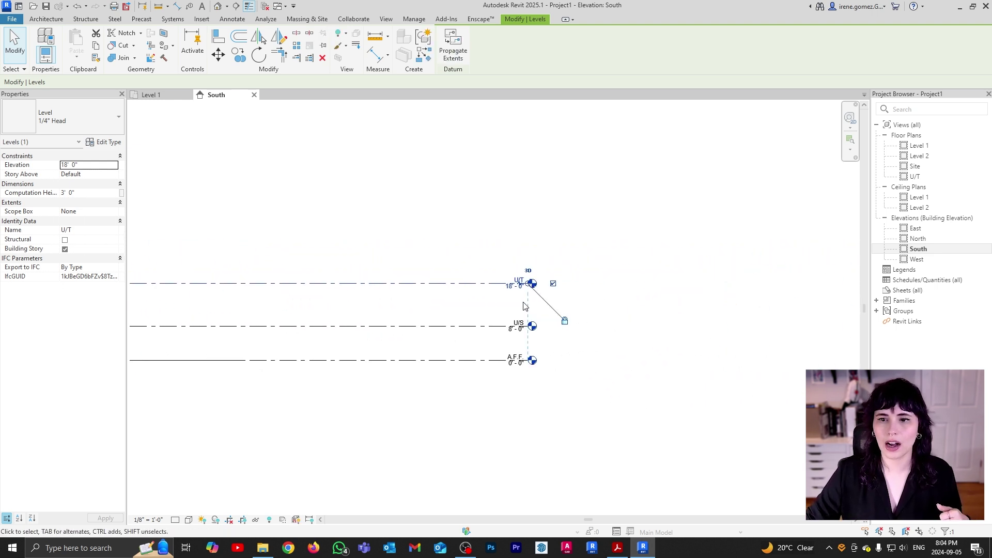
scroll(524, 306, "up", 2)
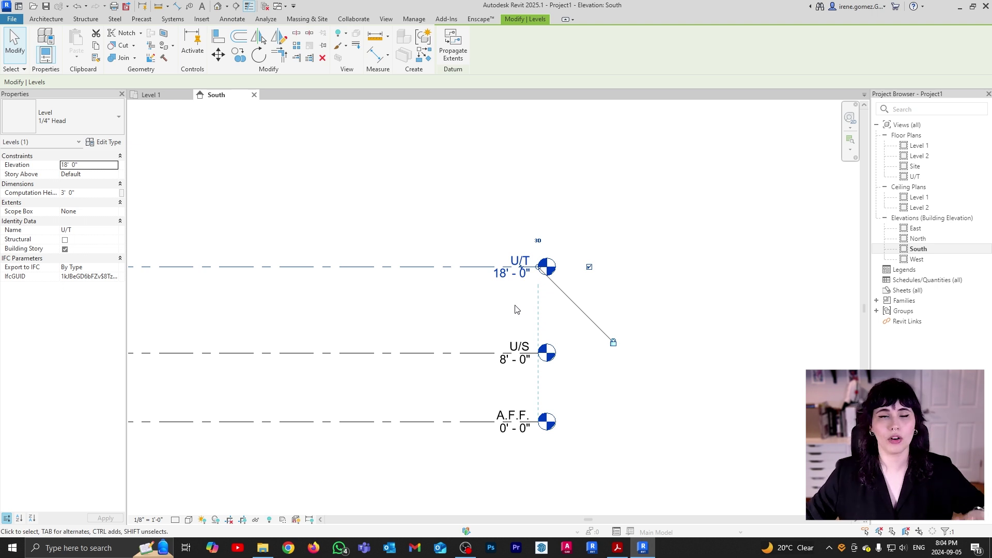
scroll(305, 312, "down", 2)
middle_click_drag(299, 310, 398, 247)
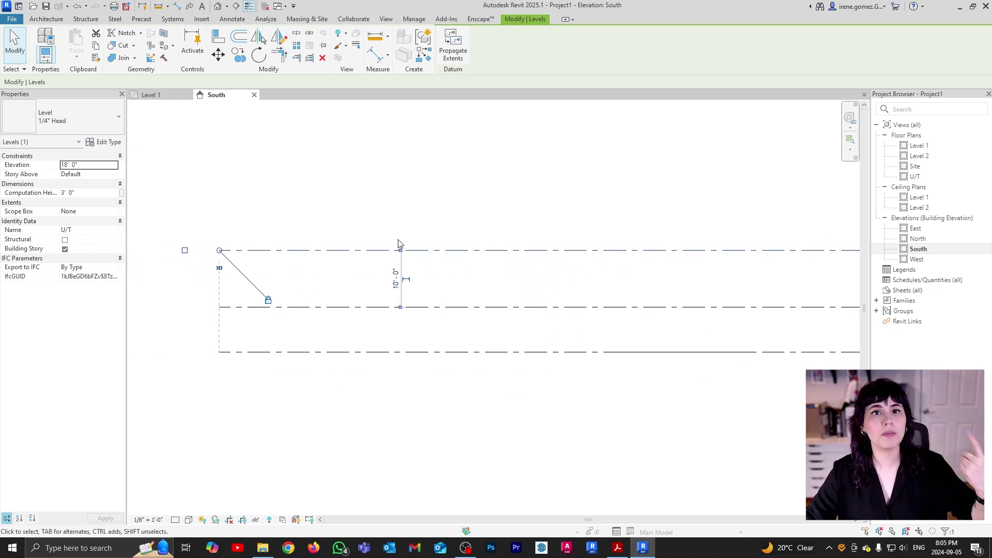
scroll(402, 246, "down", 3)
middle_click_drag(595, 319, 522, 319)
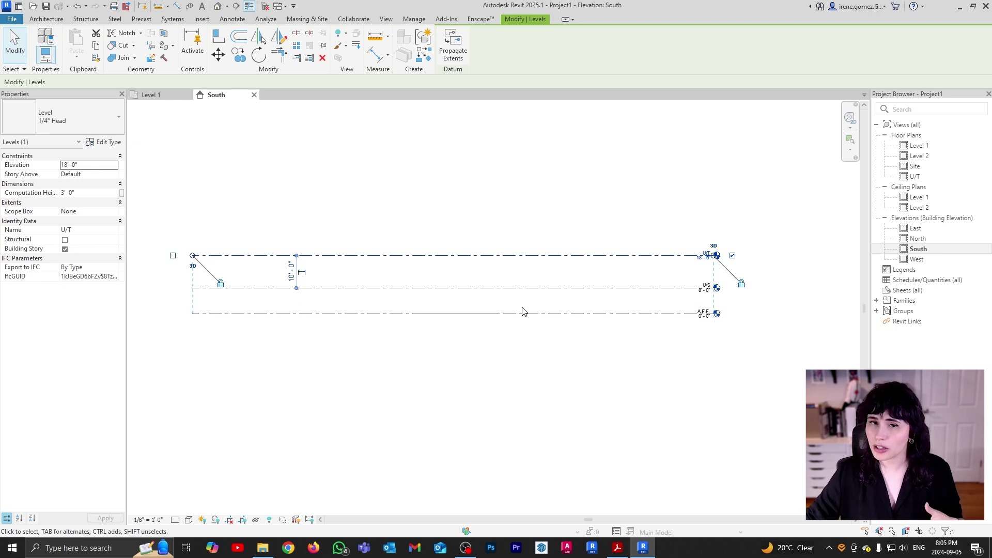
Step: Draw level U/U 8' below A.F.F., aligned with the others, with Create Plan View unchecked
key("l")
key("l")
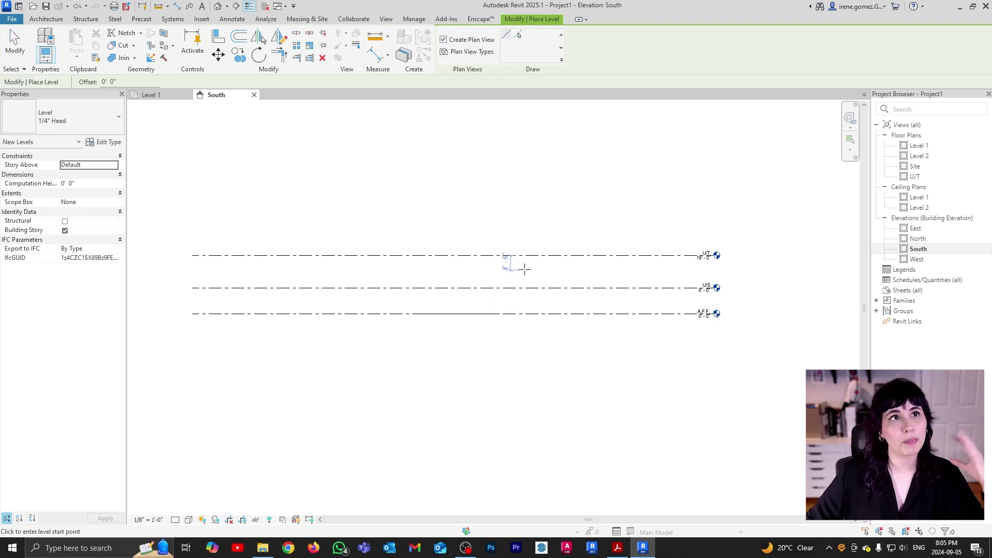
left_click(443, 40)
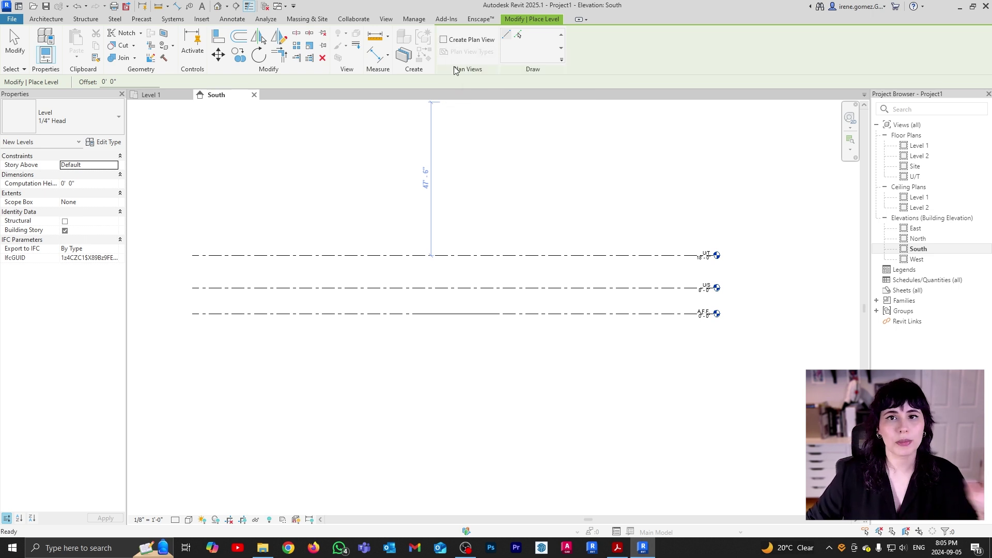
left_click(192, 341)
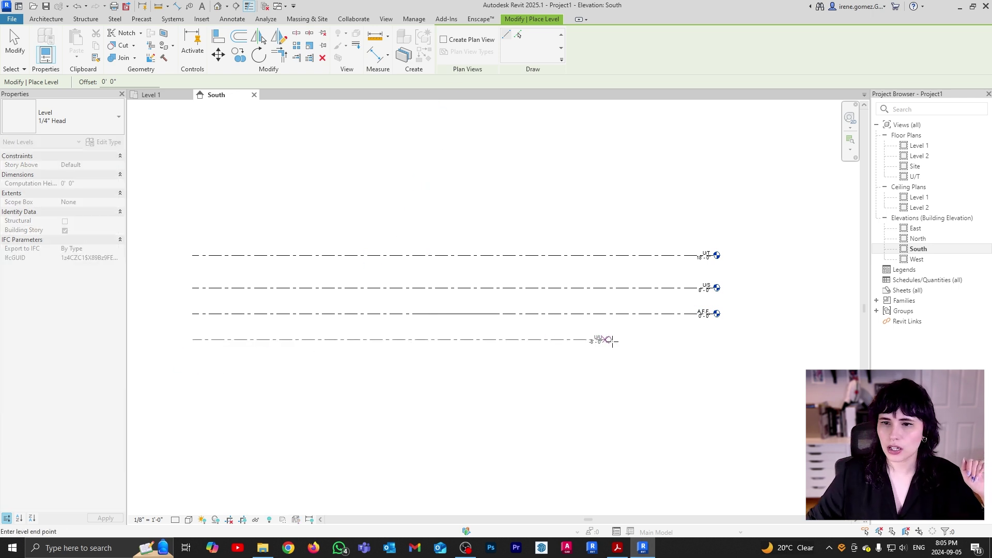
left_click(715, 339)
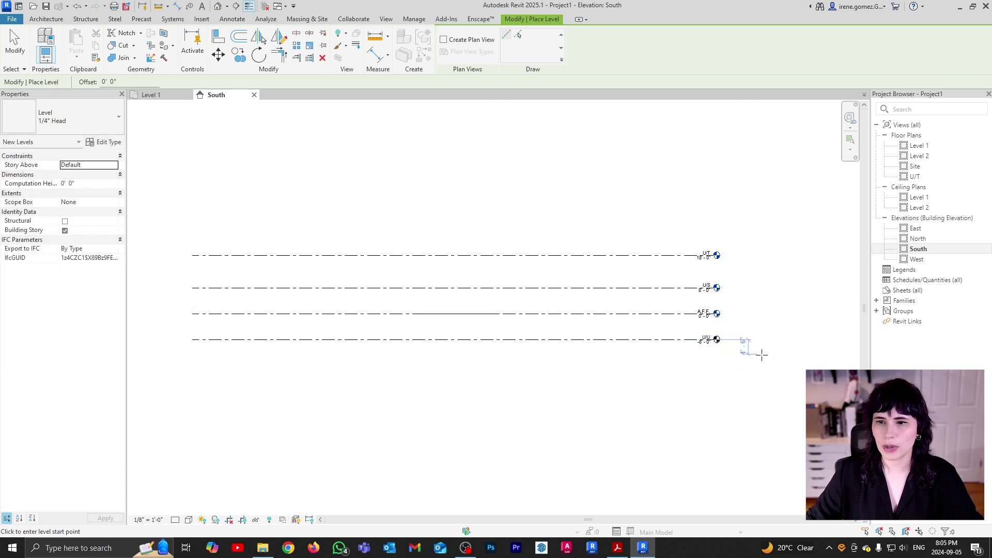
key("Escape")
key("Escape")
scroll(739, 341, "up", 3)
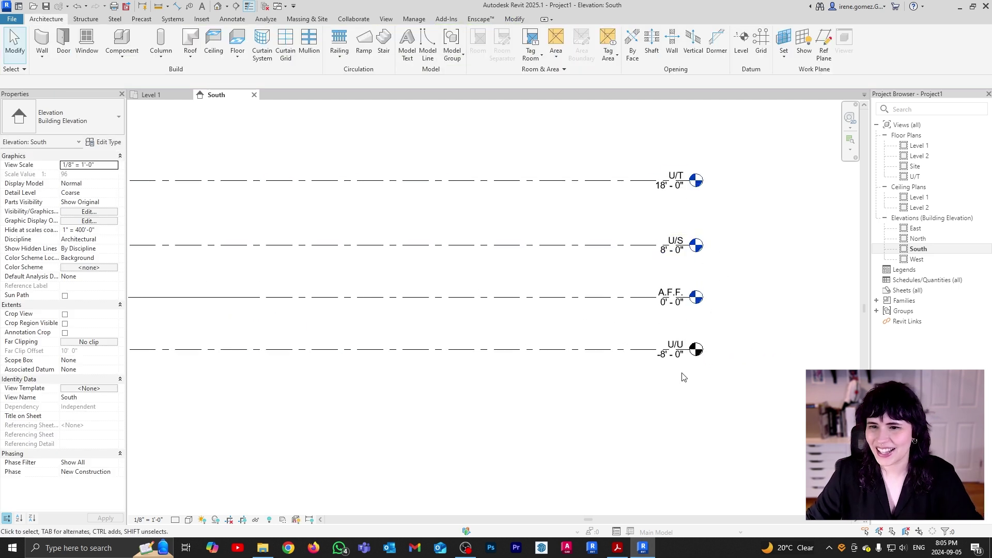
middle_click_drag(777, 365, 691, 368)
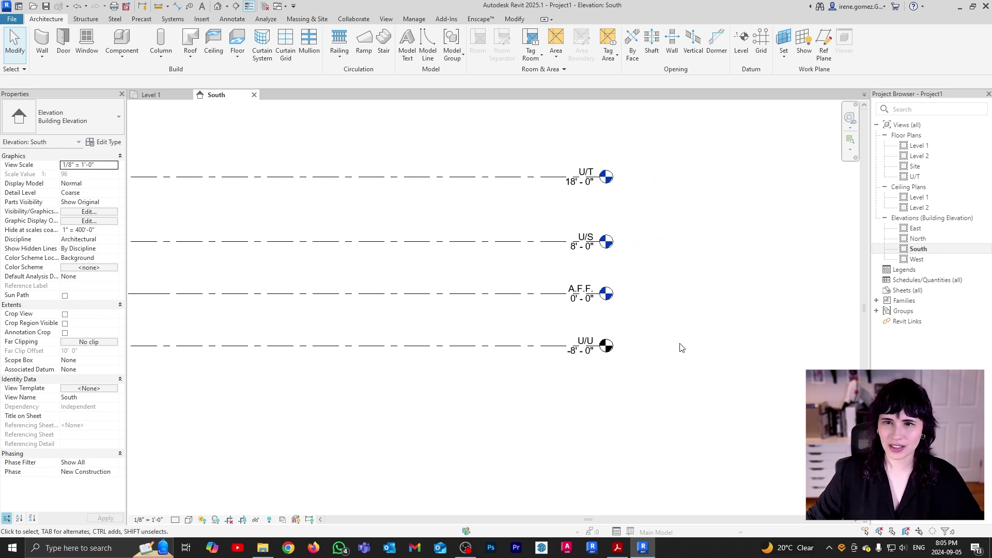
scroll(666, 310, "up", 1)
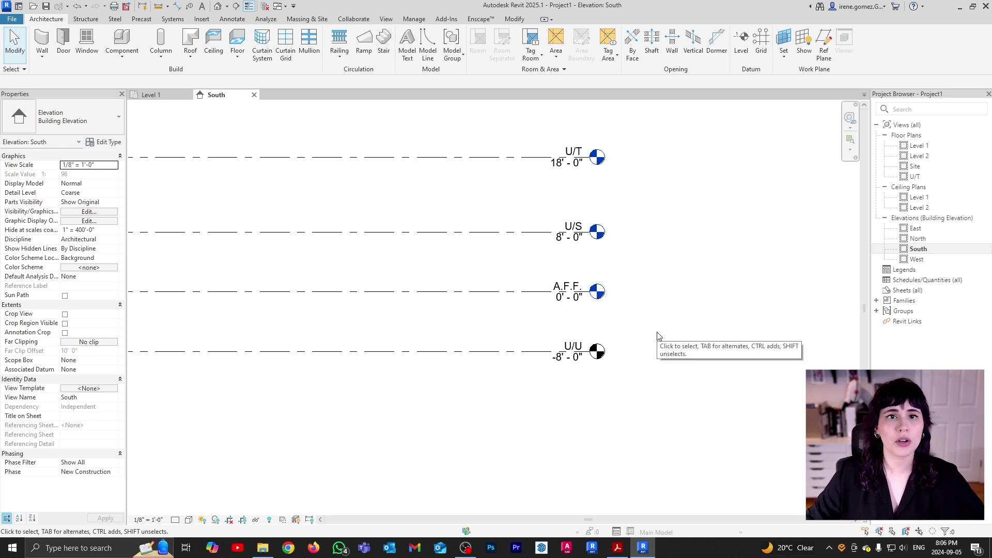
scroll(659, 333, "down", 3)
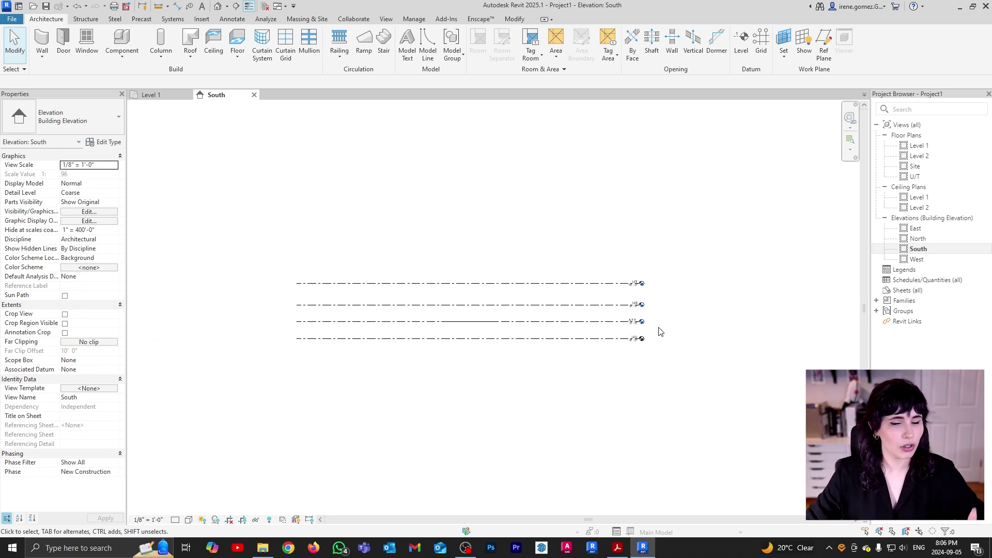
scroll(646, 331, "up", 1)
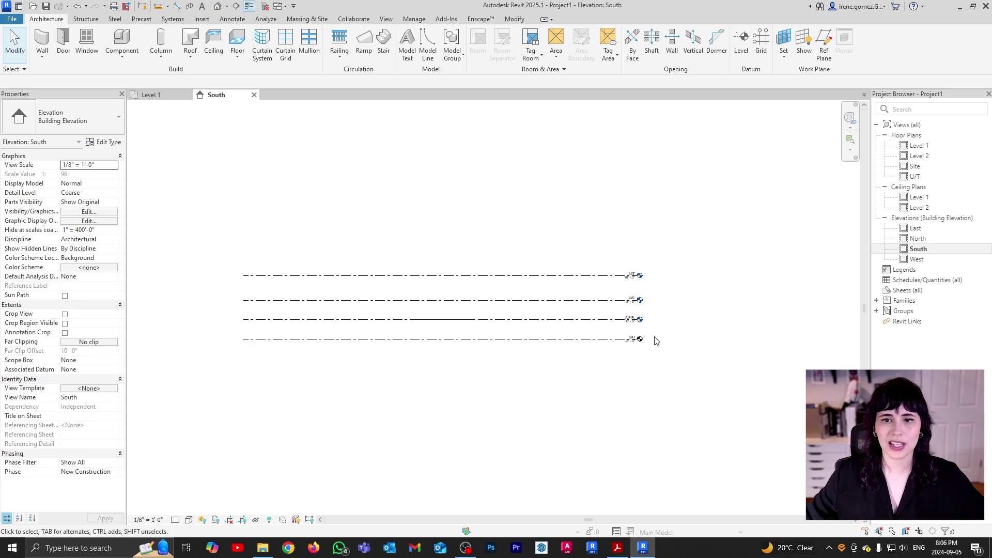
Step: Select the U/U level and drag its left end inward to shorten the level lines
left_click(289, 340)
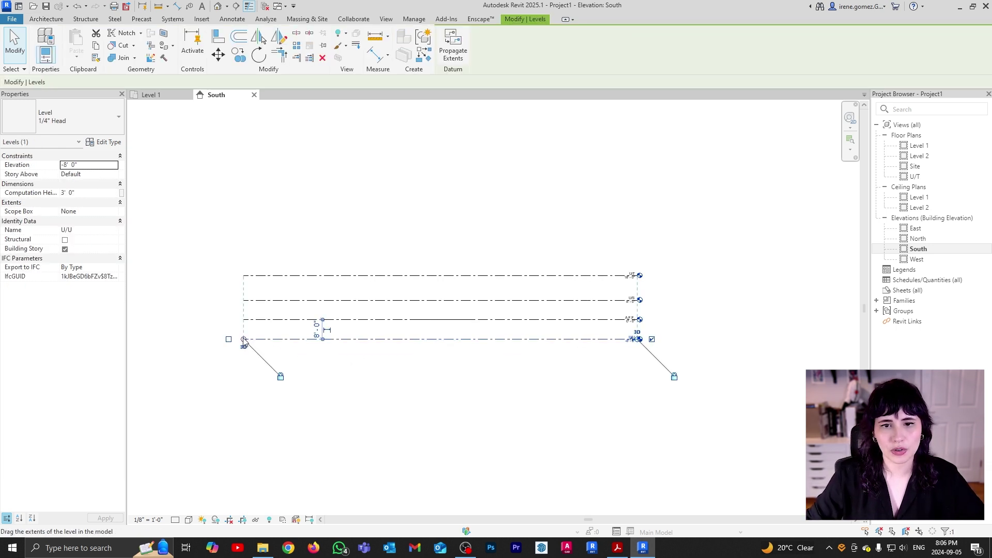
scroll(642, 345, "up", 1)
scroll(643, 345, "up", 3)
scroll(707, 336, "down", 3)
scroll(180, 334, "up", 1)
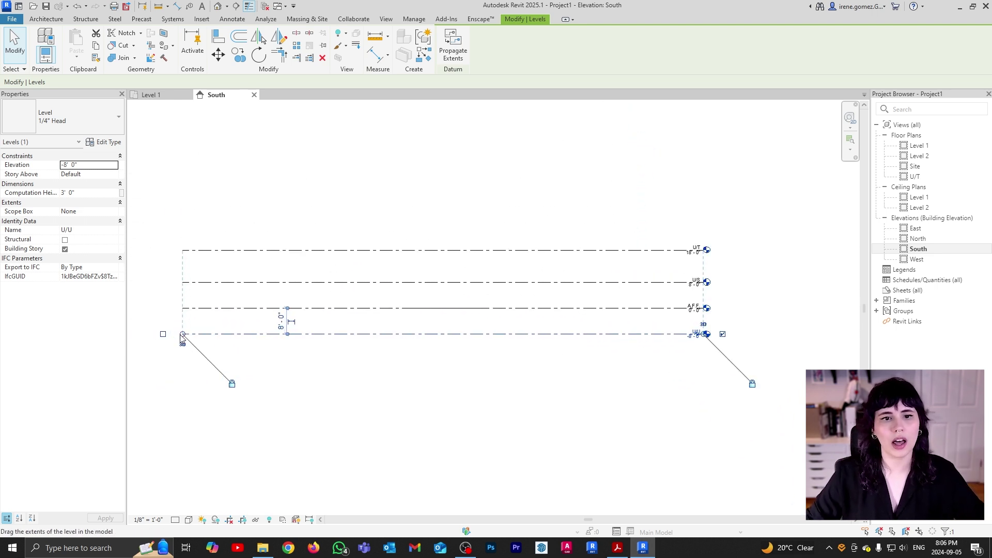
left_click_drag(183, 333, 377, 348)
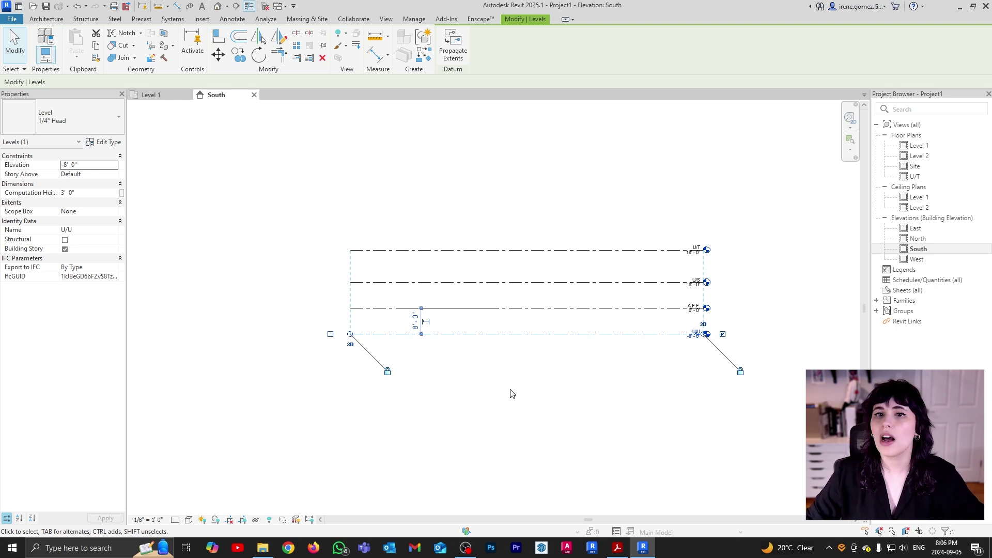
Step: Pull the right-end level heads left to shorten all four levels, then clear the selection
left_click_drag(699, 335, 571, 334)
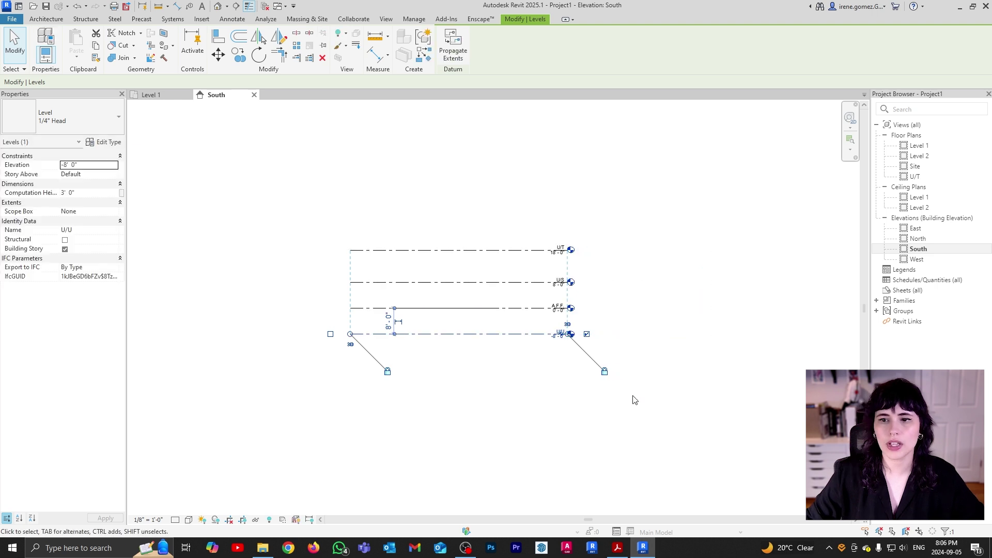
key("Escape")
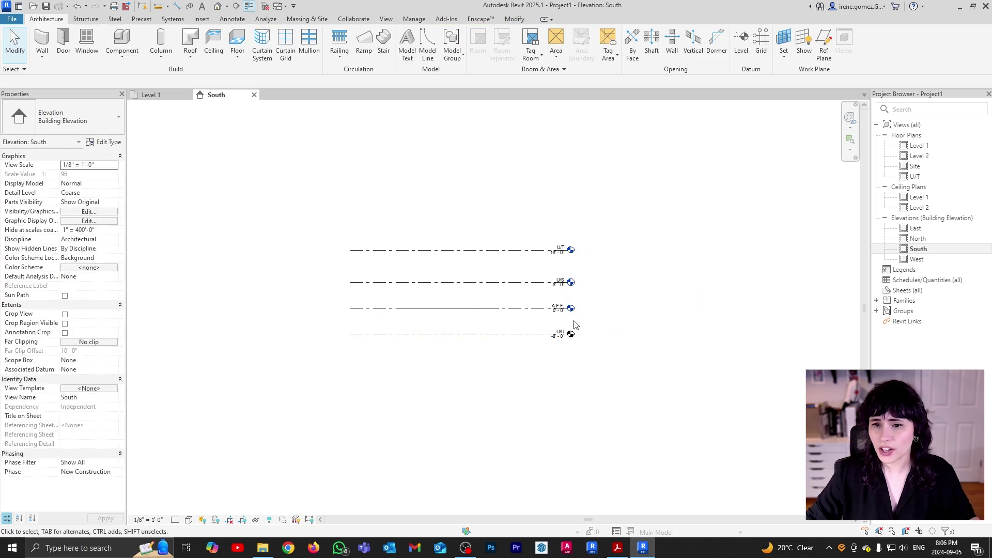
scroll(575, 325, "up", 2)
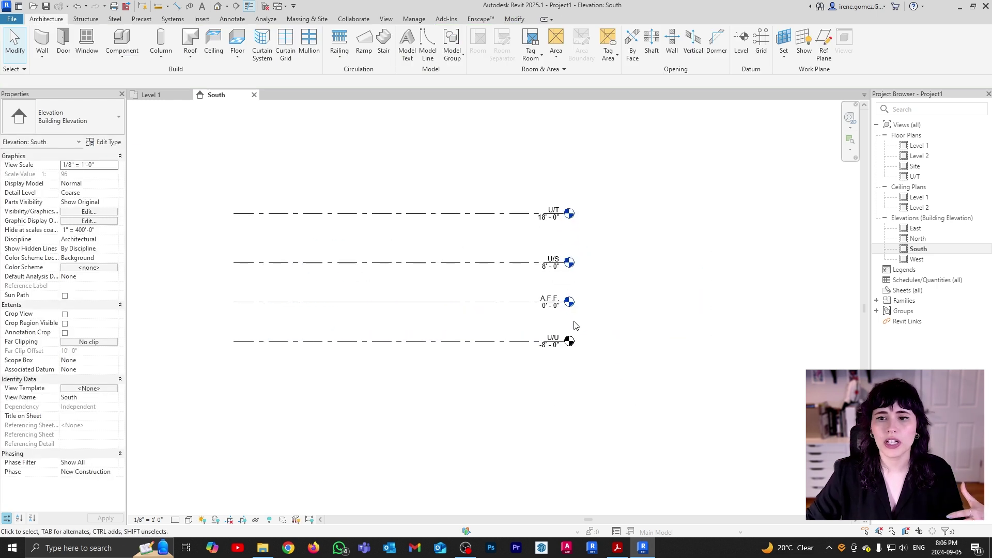
scroll(574, 325, "up", 1)
middle_click_drag(518, 336, 586, 360)
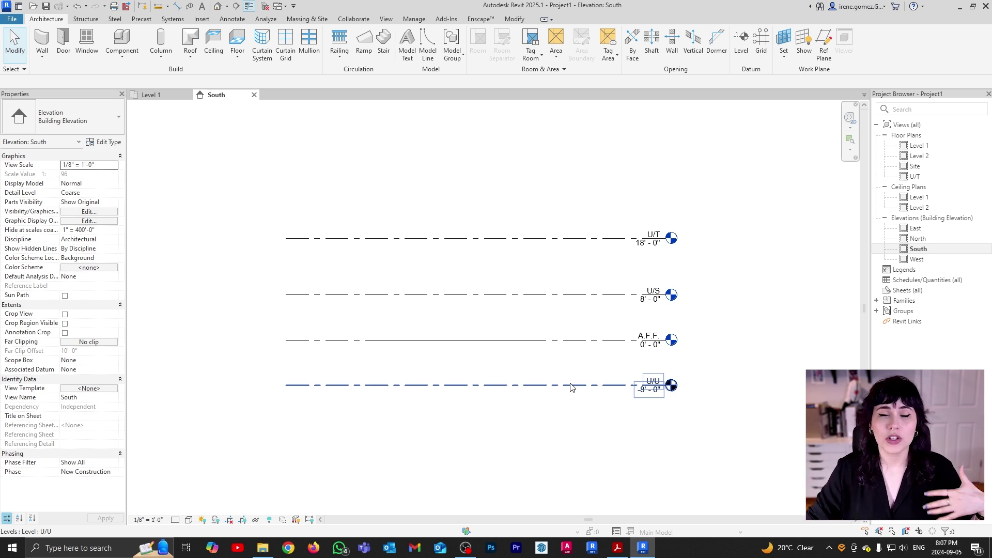
left_click(596, 387)
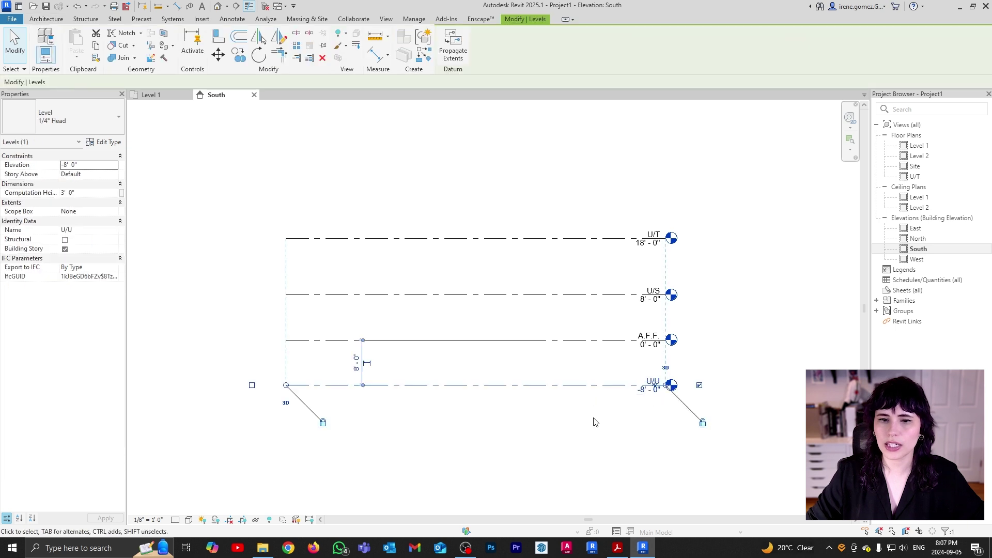
left_click(252, 386)
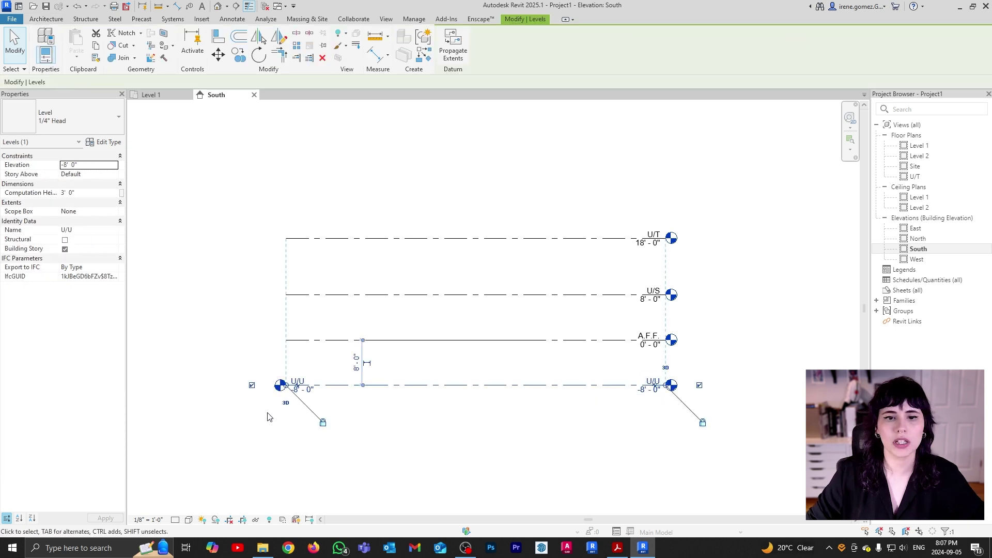
left_click(252, 385)
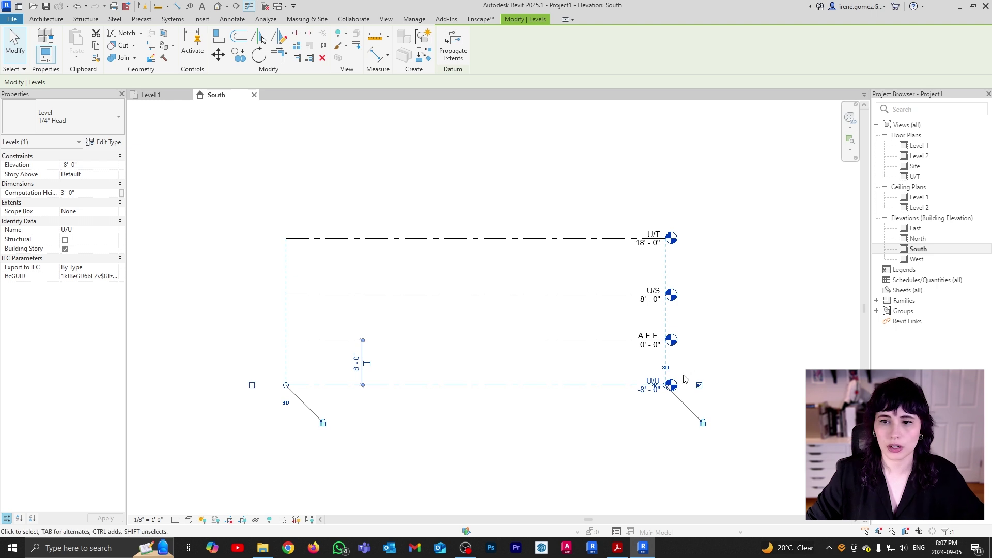
left_click(699, 385)
left_click(252, 385)
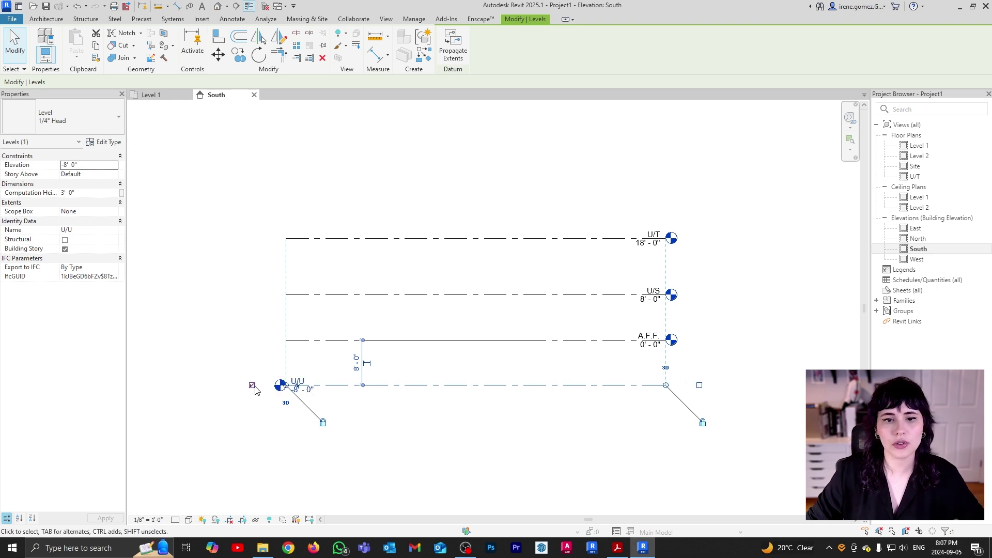
left_click(700, 386)
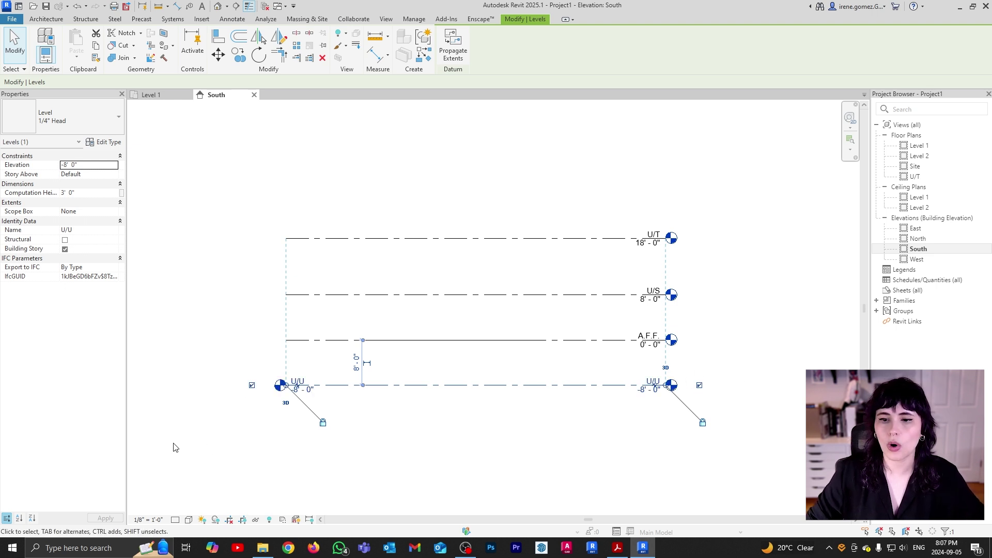
left_click(253, 386)
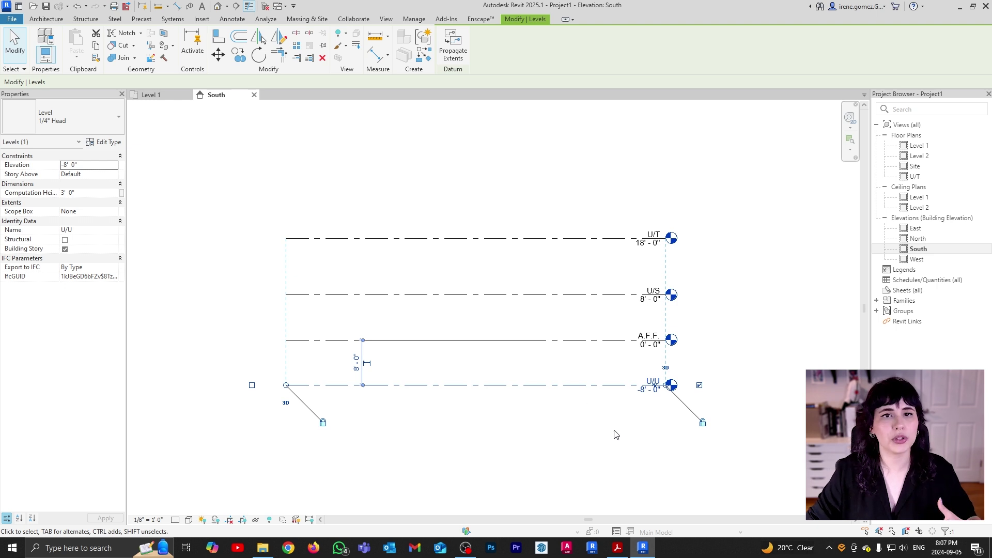
left_click(663, 418)
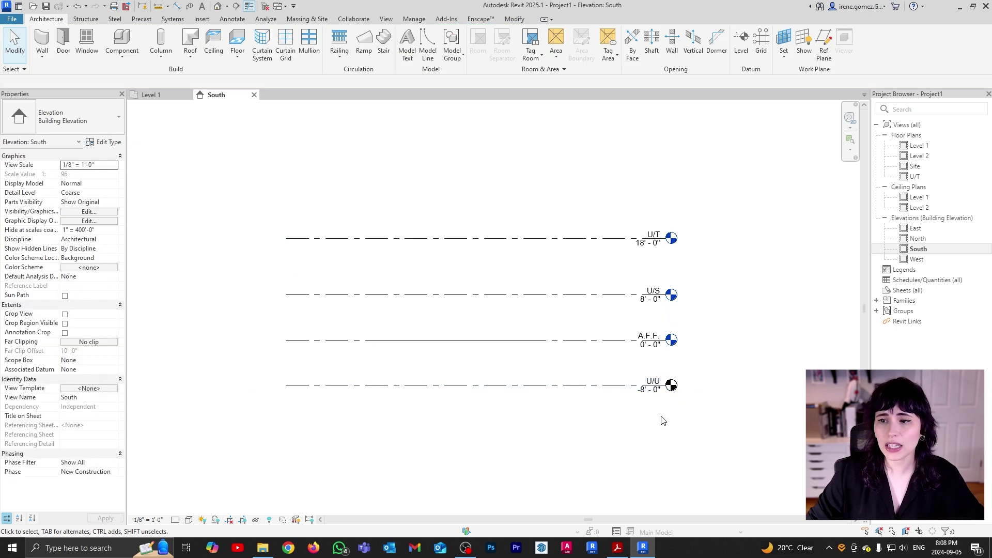
scroll(709, 393, "up", 1)
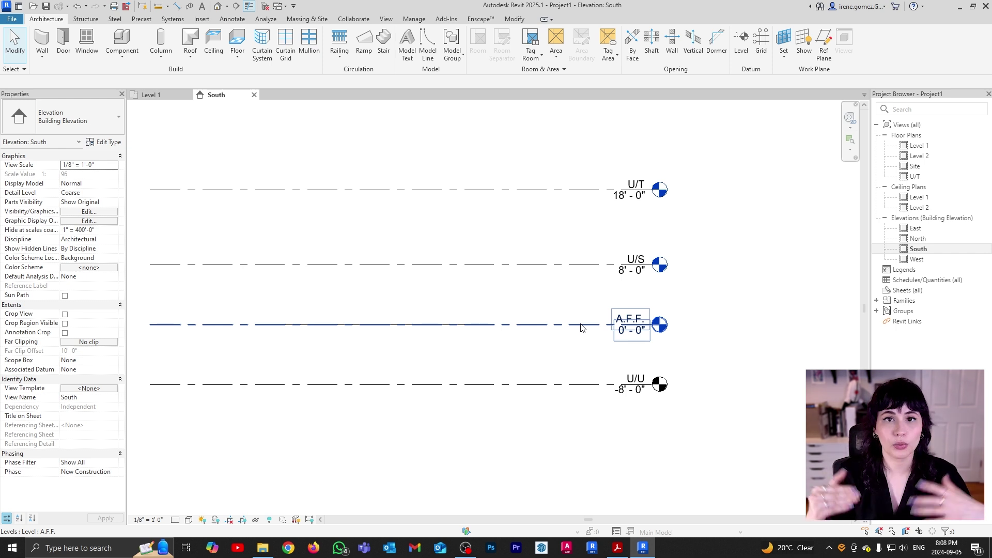
Step: Draw level U/V at 1'-0" across the view, just above A.F.F. at 0'-0"
key("l")
key("l")
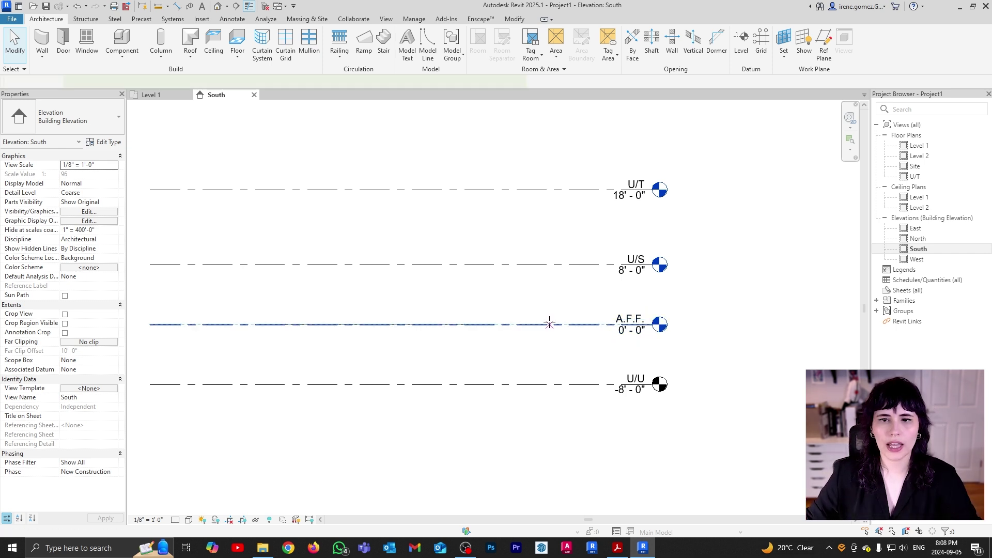
left_click(150, 316)
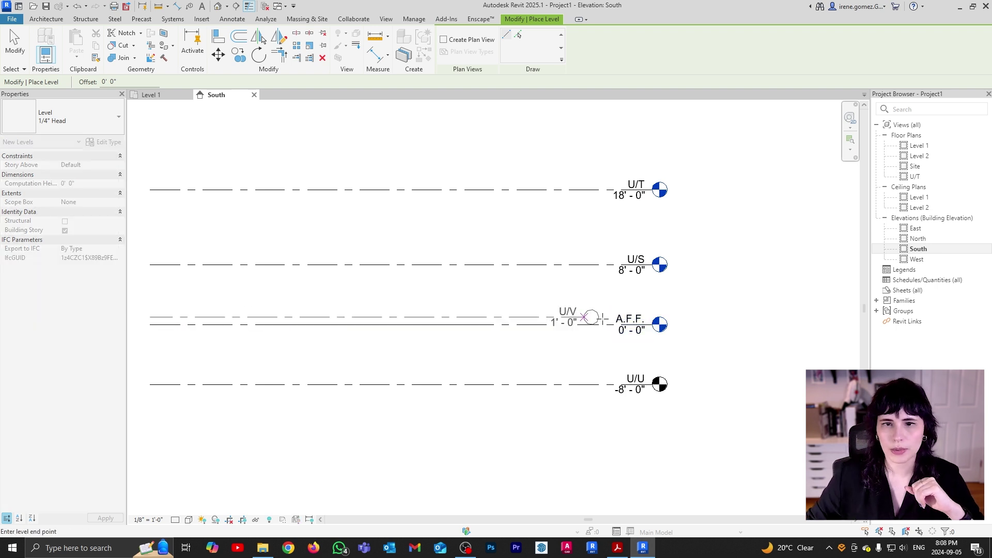
left_click(661, 316)
key("Escape")
key("Escape")
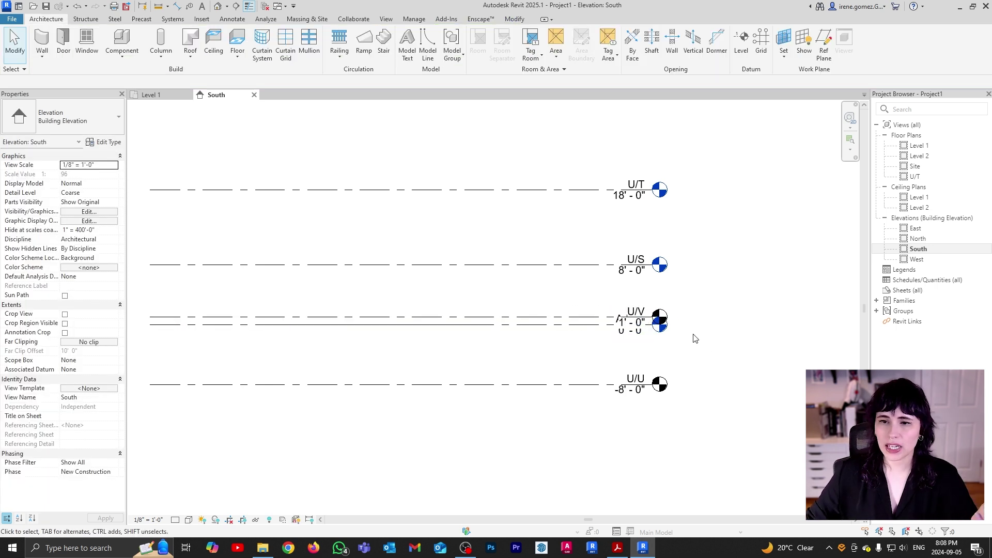
scroll(659, 309, "up", 2)
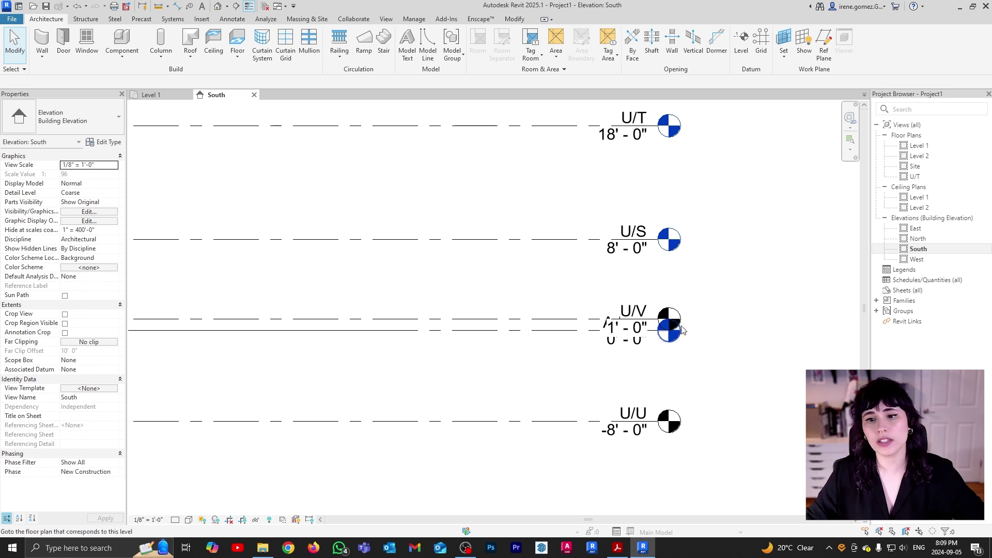
middle_click_drag(700, 337, 610, 338)
scroll(541, 347, "up", 1)
scroll(541, 346, "up", 1)
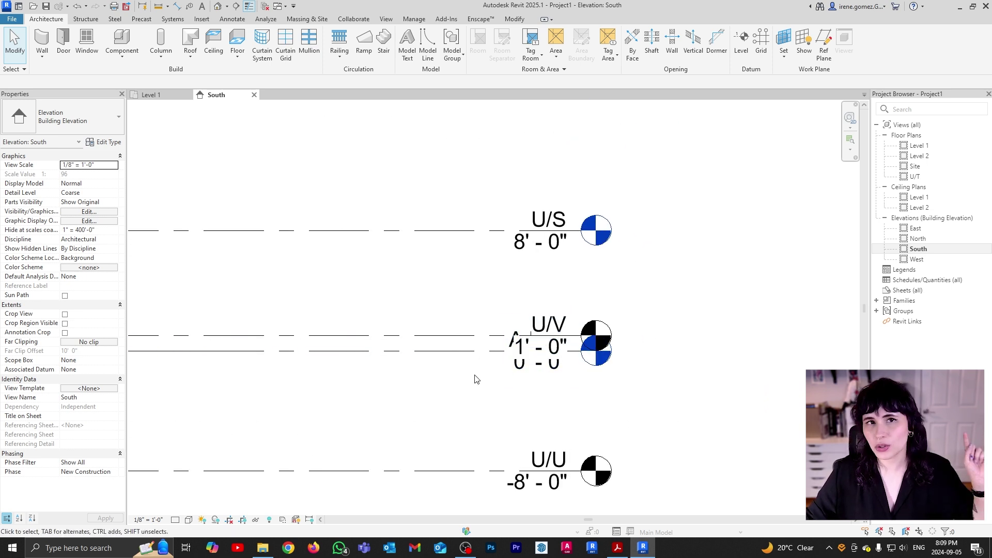
Step: Select the U/V level and add an elbow to its level head
left_click(467, 336)
scroll(545, 354, "up", 5)
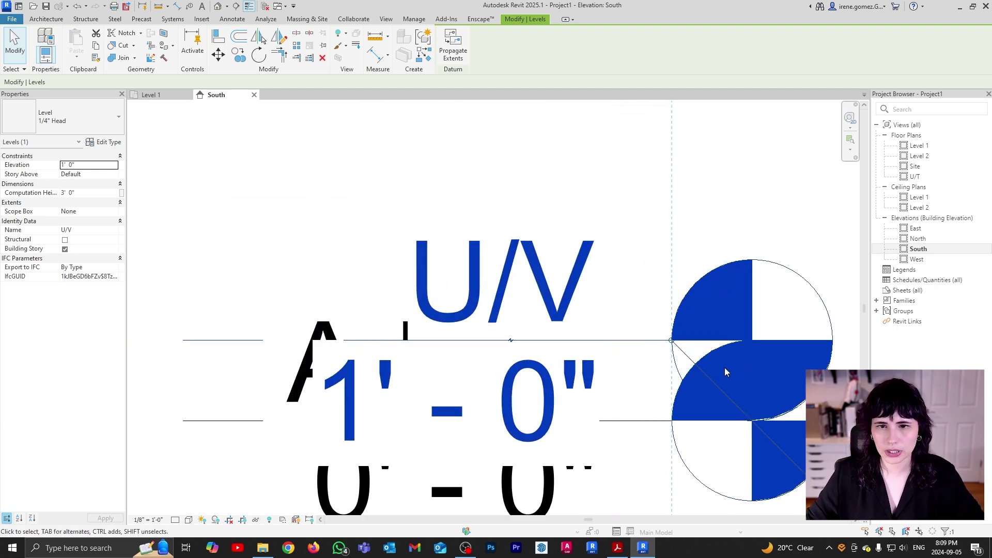
scroll(672, 376, "up", 1)
scroll(671, 376, "up", 1)
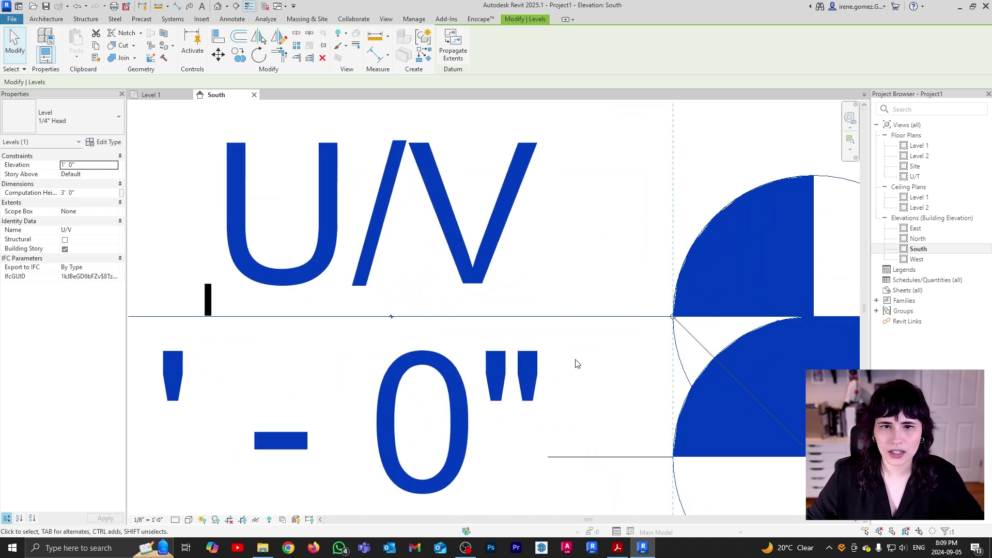
middle_click_drag(576, 183, 636, 168)
scroll(635, 168, "up", 1)
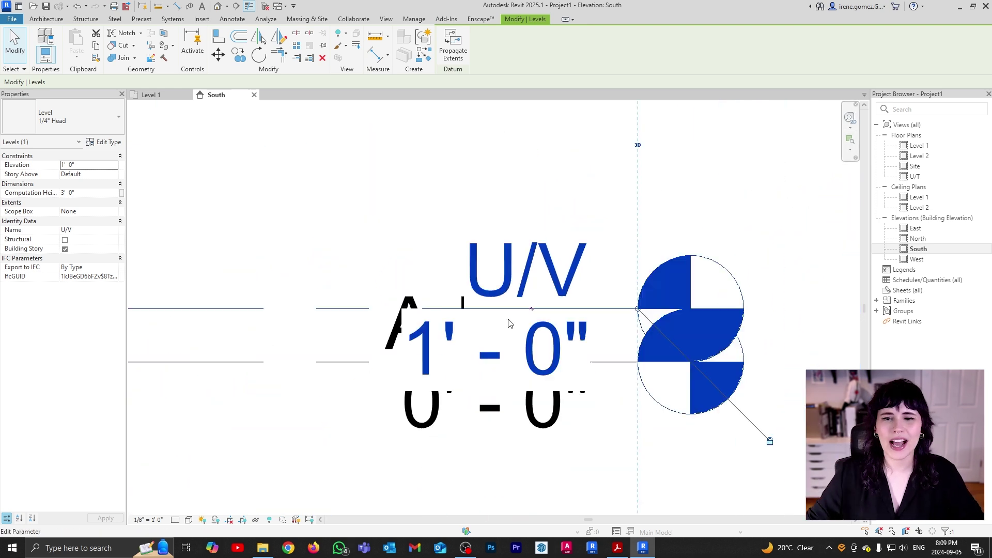
scroll(775, 310, "down", 5)
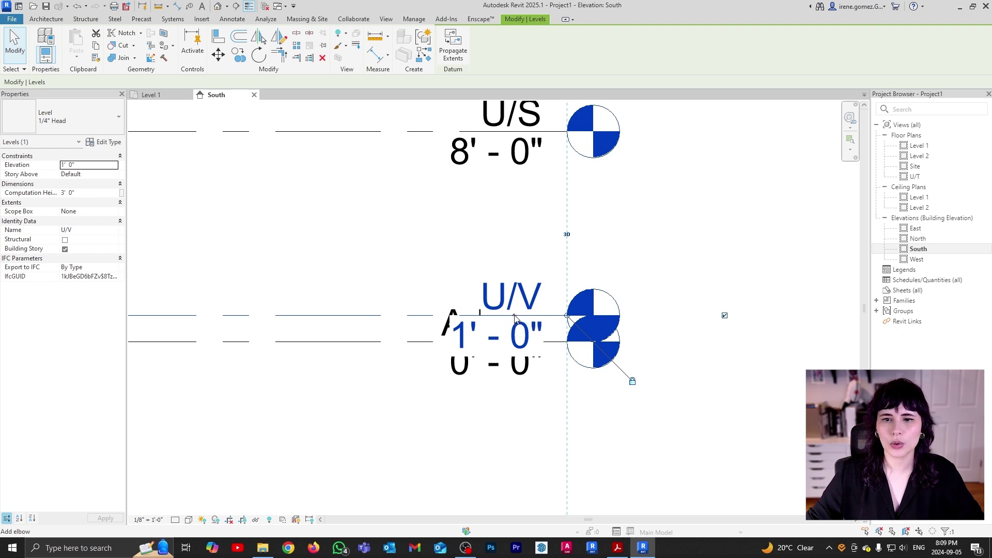
left_click(515, 317)
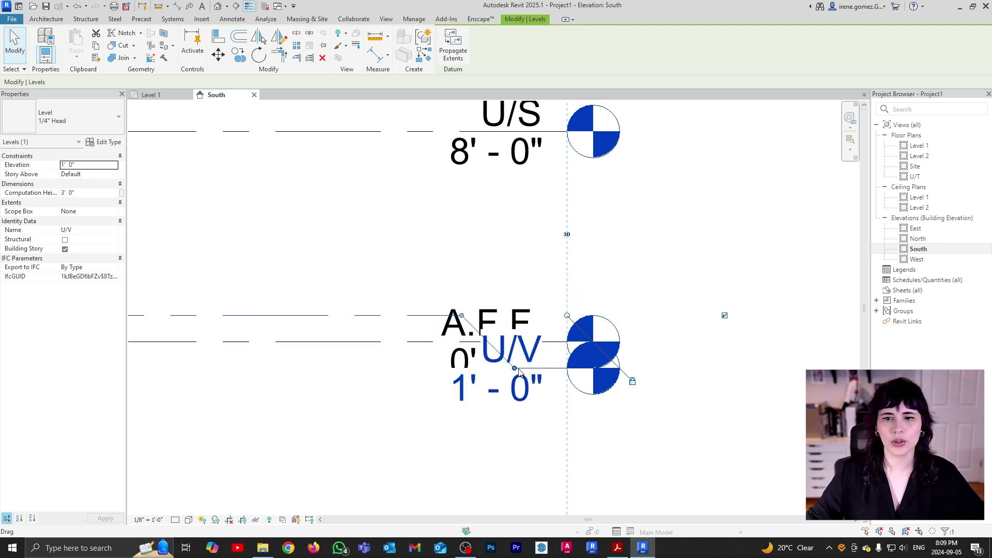
Step: Drag the elbow grips to lift the U/V 1'-0" tag above the A.F.F. tag
left_click_drag(463, 317, 380, 315)
left_click_drag(520, 373, 506, 239)
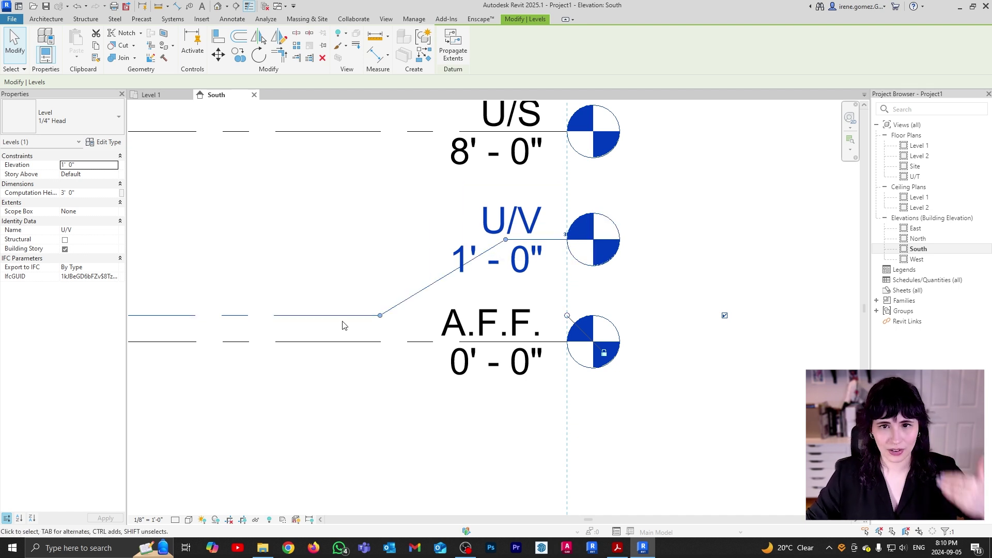
left_click_drag(506, 240, 380, 235)
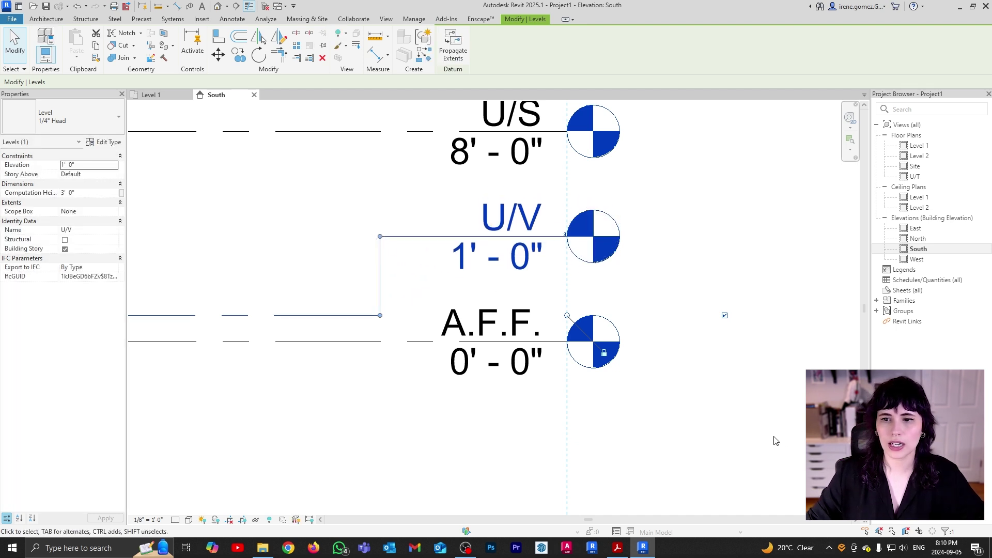
left_click(775, 438)
scroll(718, 395, "down", 5)
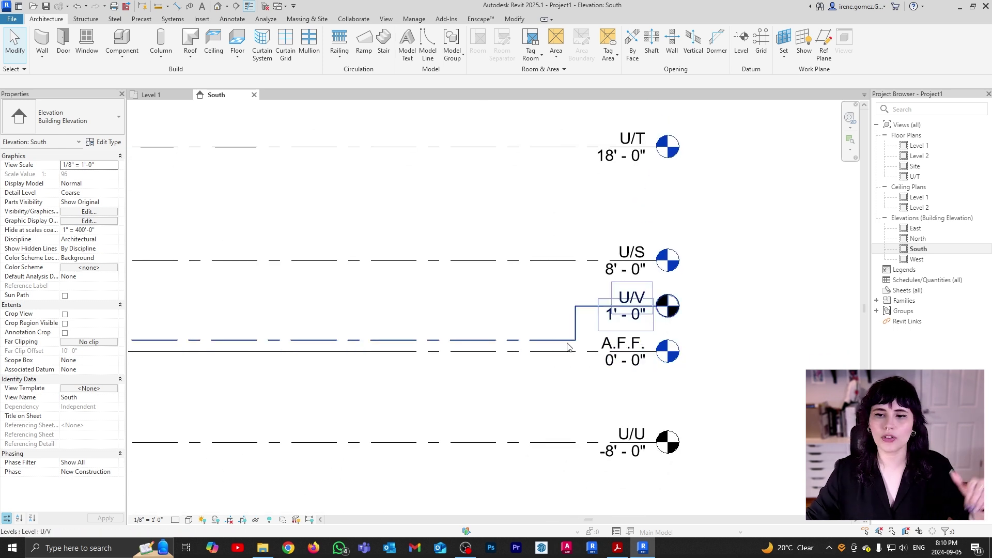
scroll(566, 345, "down", 4)
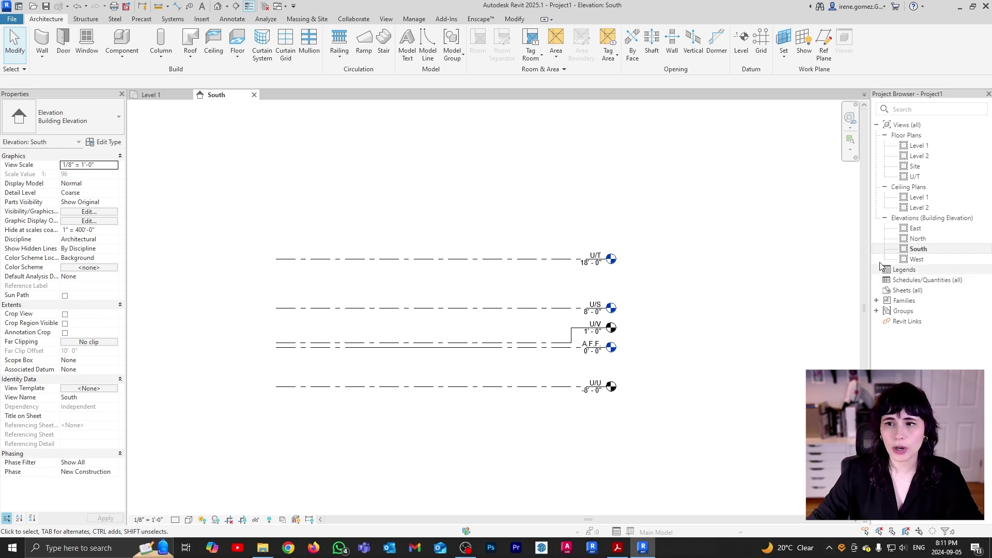
Step: Delete the U/V, U/U and U/T levels, accepting removal of U/T's floor plan view
left_click_drag(870, 243, 828, 246)
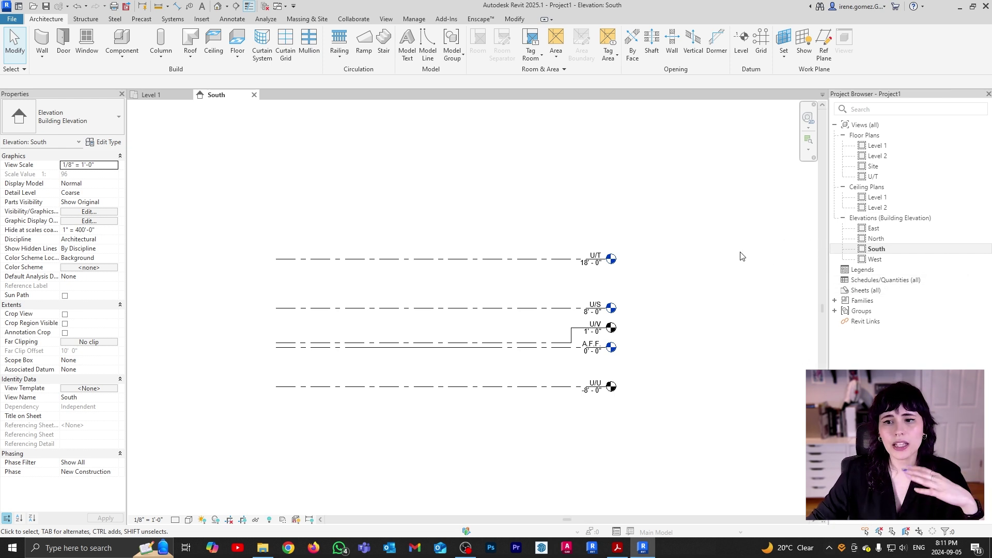
left_click(579, 328)
key("Delete")
left_click(600, 386)
key("Delete")
left_click(542, 260)
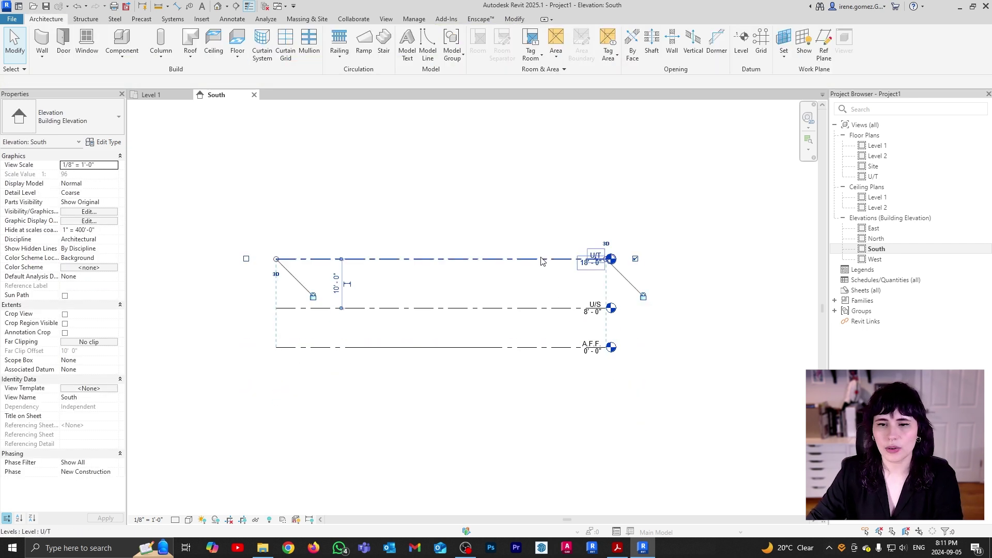
key("Delete")
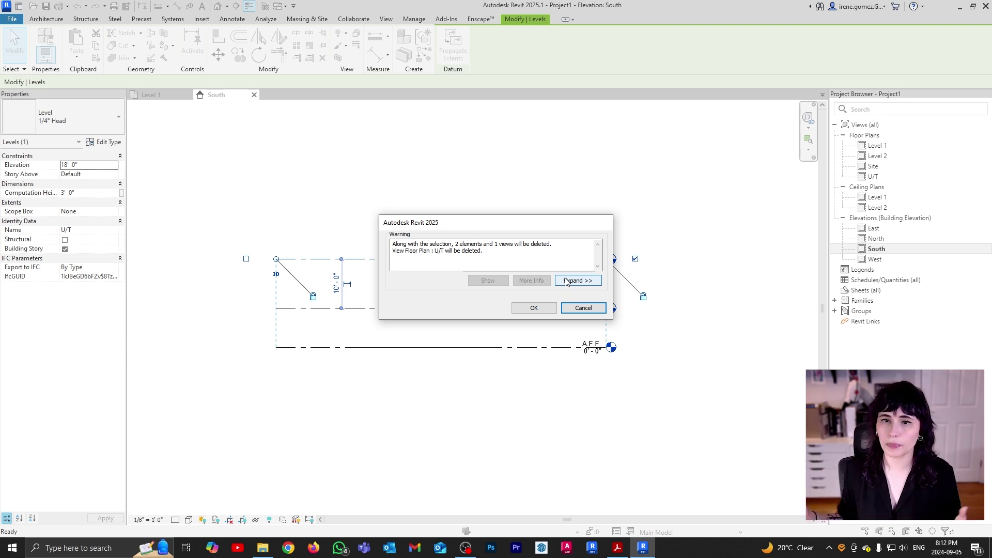
left_click(550, 310)
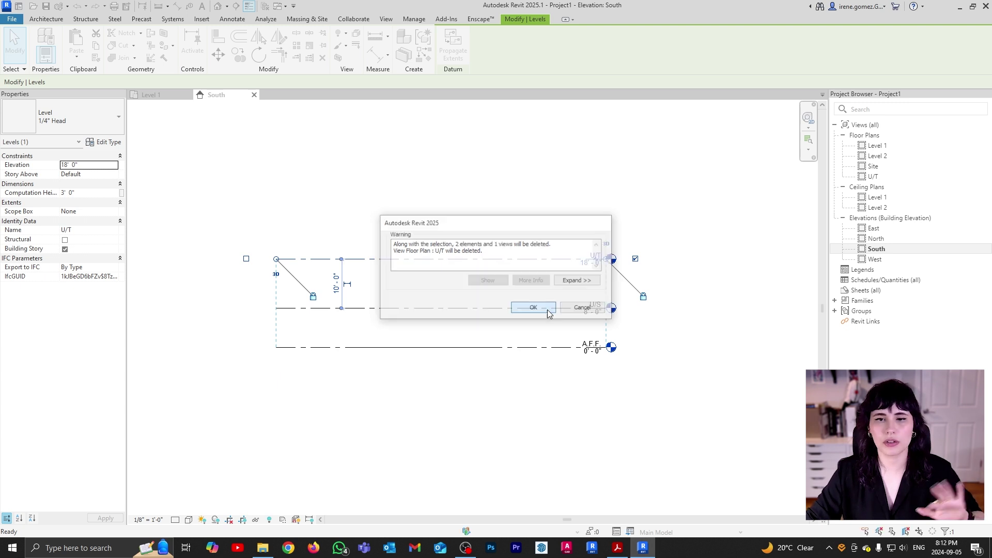
middle_click_drag(654, 343, 558, 343)
scroll(429, 326, "up", 4)
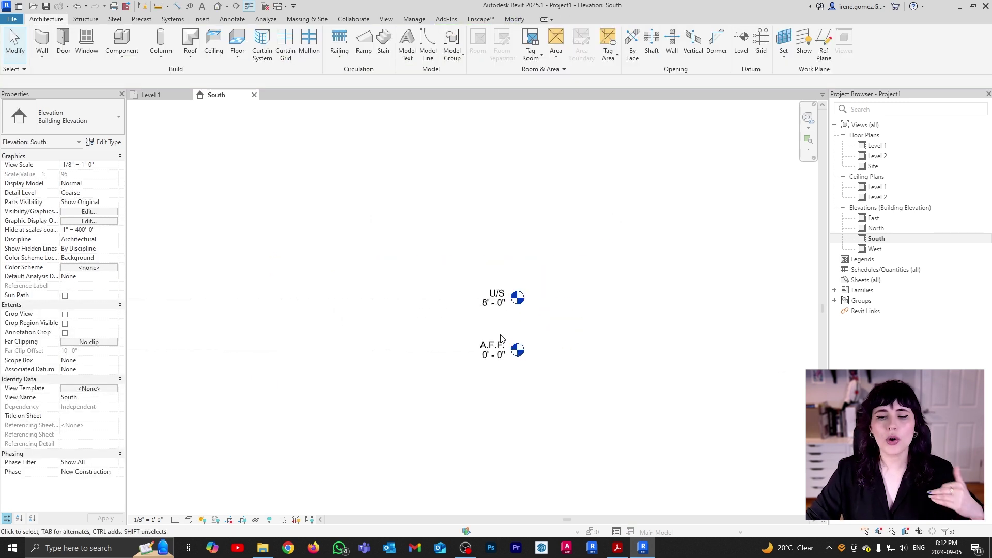
scroll(428, 326, "up", 2)
middle_click_drag(684, 326, 638, 328)
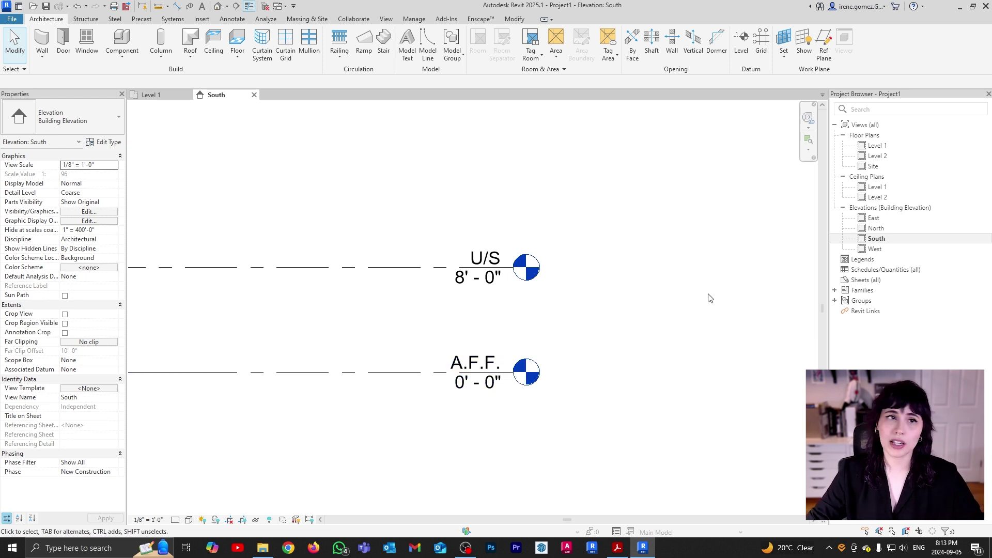
Step: Delete the Floor Plans > Level 2 and Ceiling Plans > Level 2 views in the Project Browser
left_click(880, 157)
right_click(880, 157)
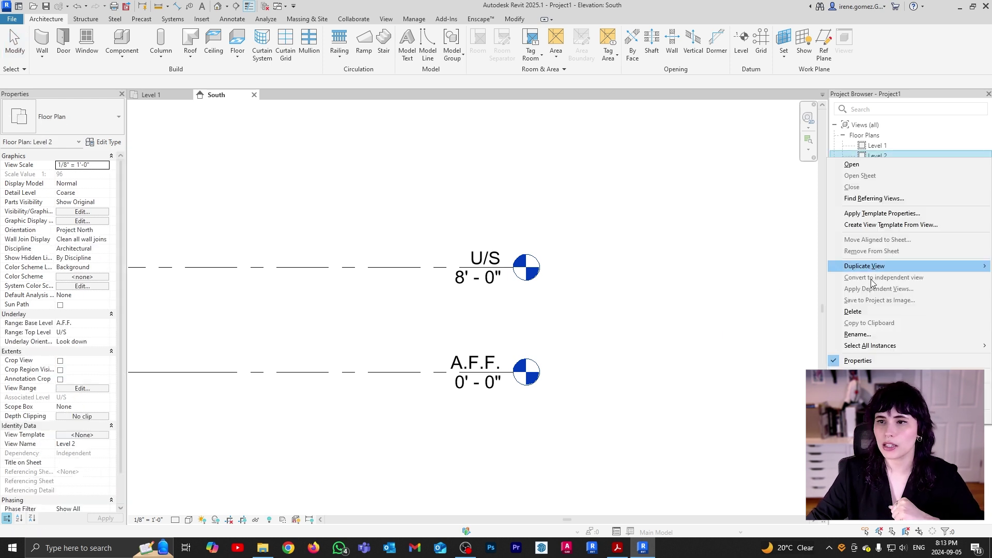
left_click(887, 312)
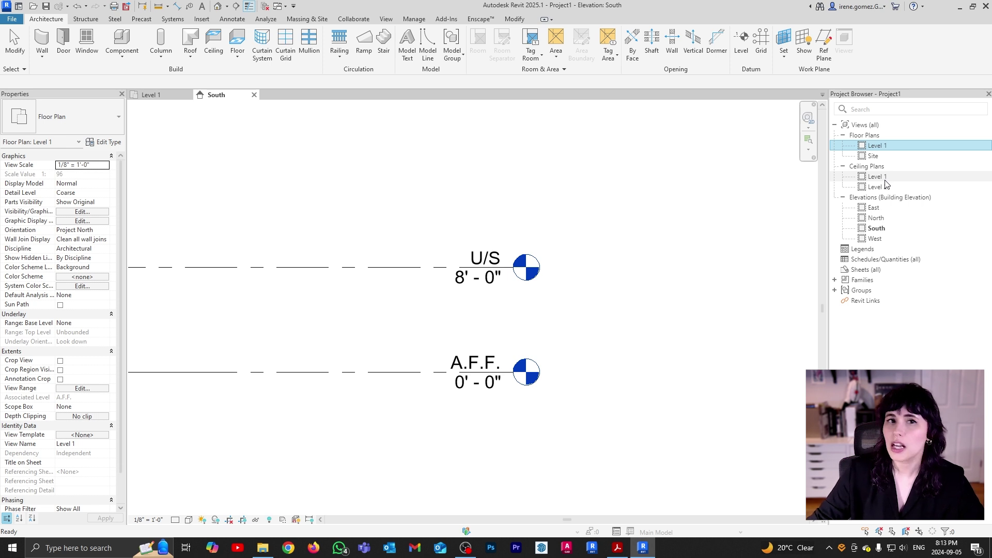
left_click(877, 187)
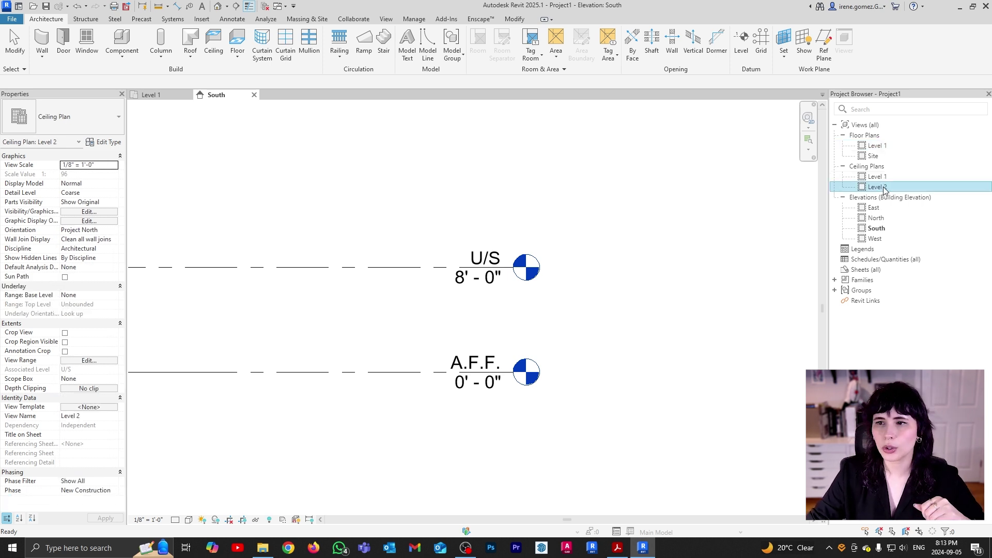
right_click(884, 189)
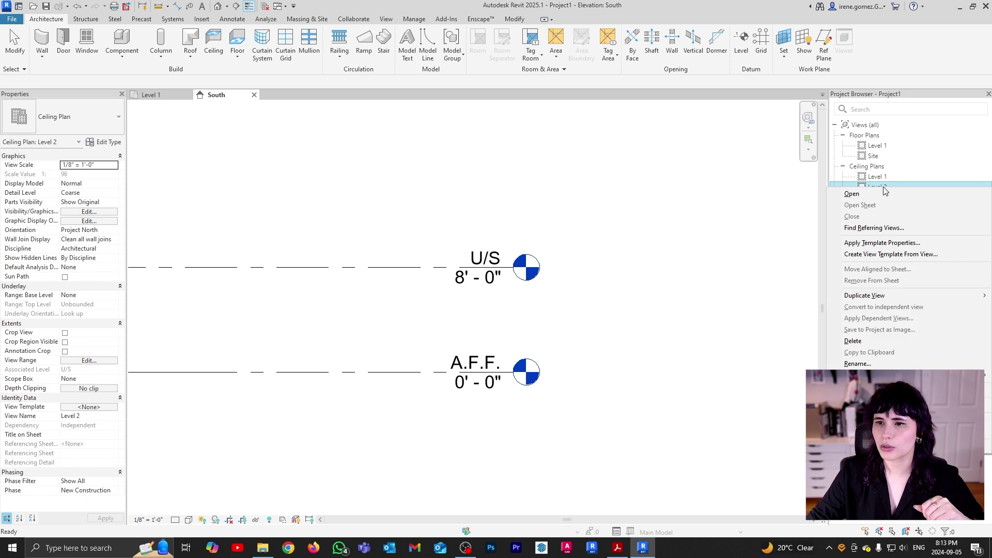
left_click(882, 340)
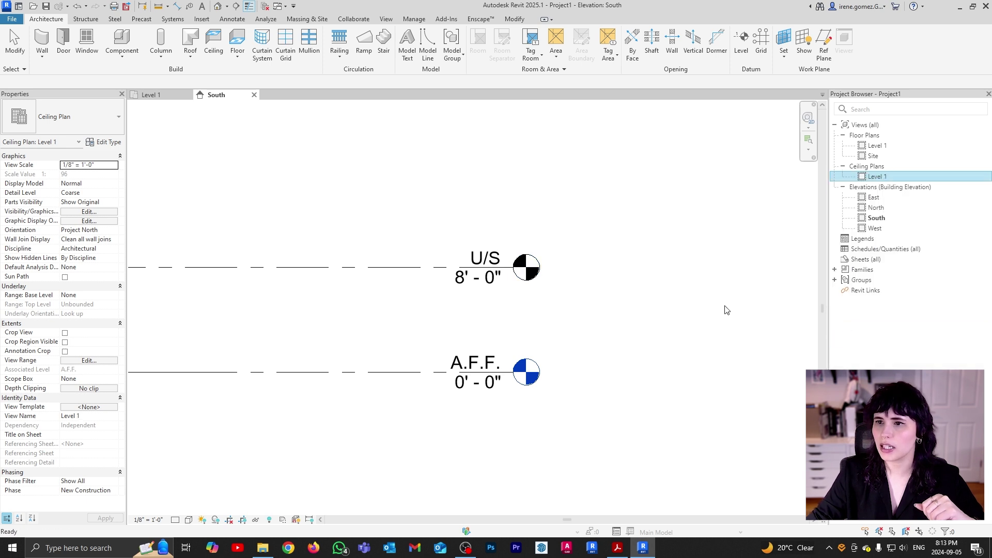
Step: Rename the Level 1 floor plan to 'General Floor Plan'
right_click(877, 146)
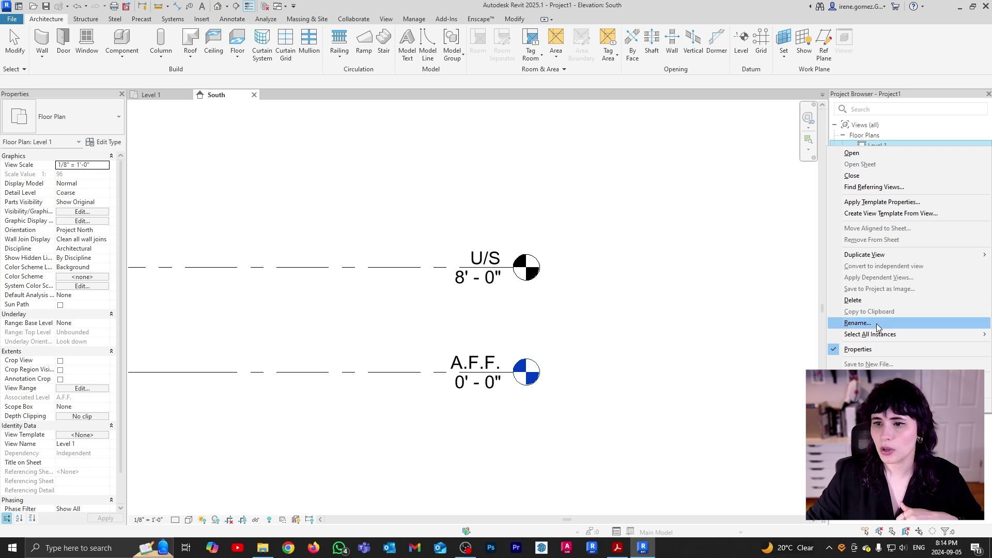
left_click(878, 324)
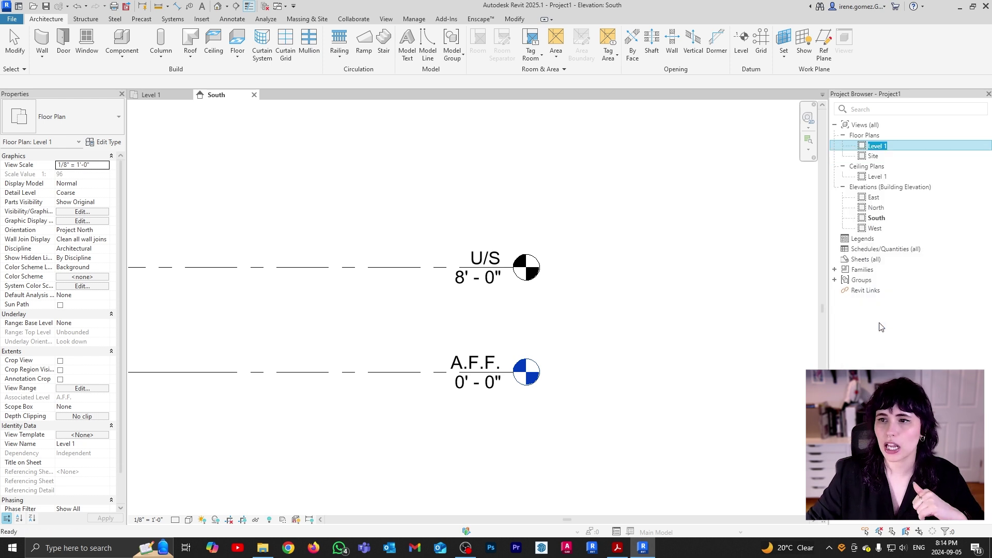
key("BackSpace")
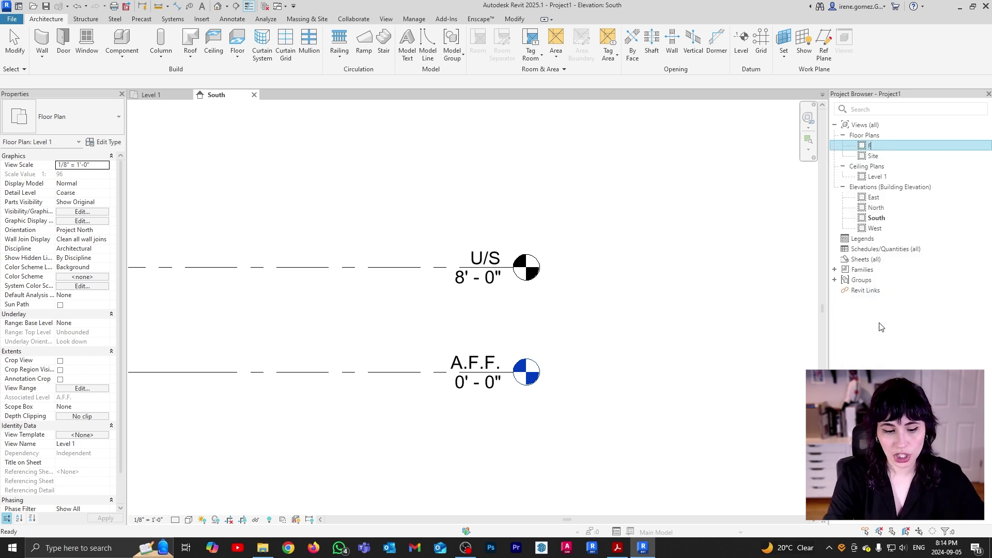
type("Gene")
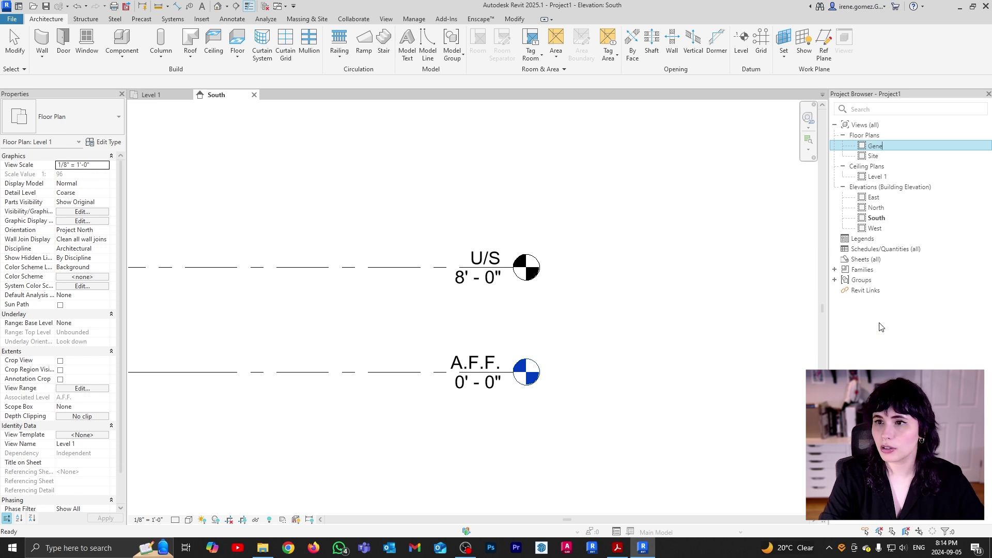
type("ral Floor Plan")
key("Return")
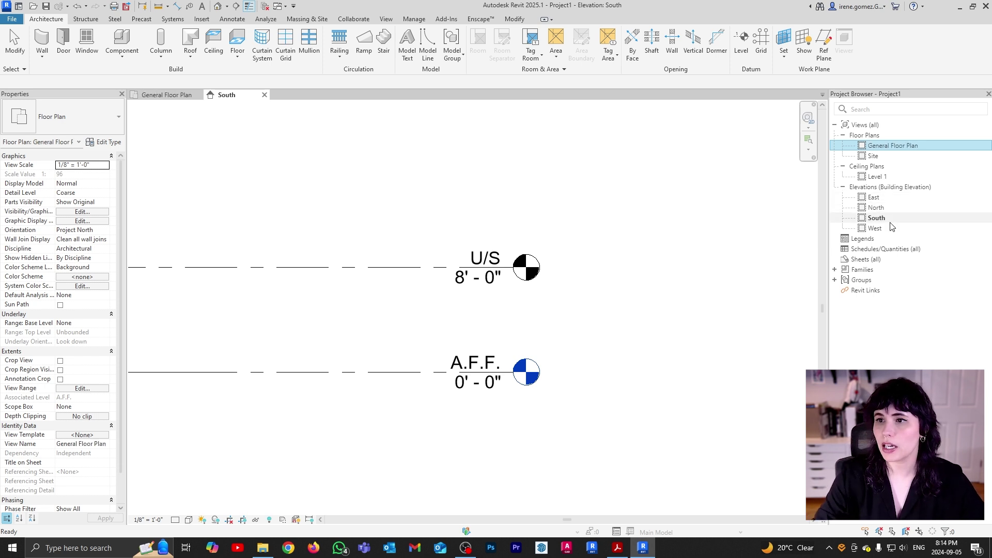
Step: Start renaming the Level 1 ceiling plan and enter 'RCP' as its name
left_click(894, 176)
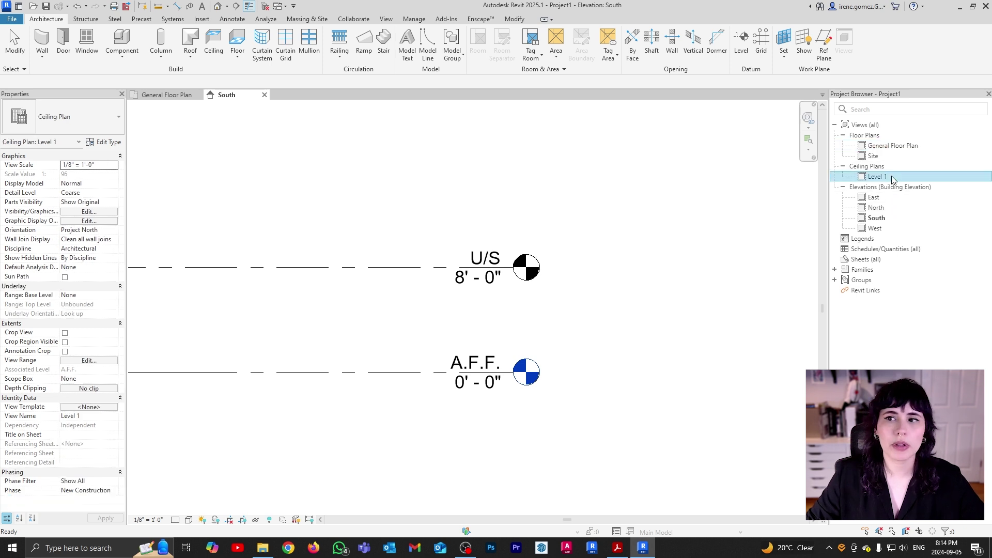
right_click(894, 176)
left_click(888, 353)
type("General Ce")
key("BackSpace")
key("BackSpace")
key("BackSpace")
key("BackSpace")
key("BackSpace")
key("BackSpace")
key("BackSpace")
key("BackSpace")
key("BackSpace")
key("BackSpace")
type("RCP")
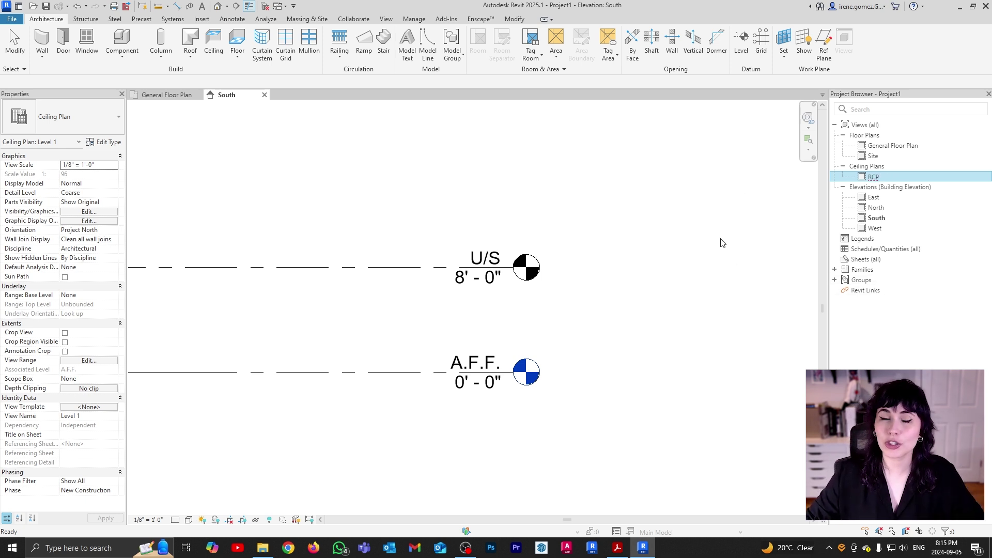
Step: Commit 'RCP' as the Level 1 ceiling plan name and recenter the South elevation
left_click(713, 263)
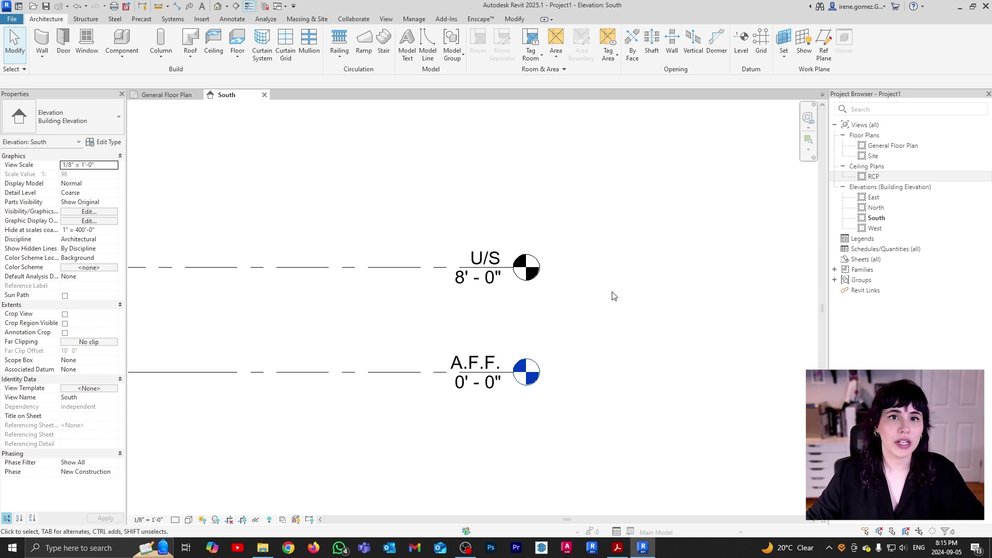
scroll(653, 290, "down", 4)
middle_click_drag(507, 317, 439, 390)
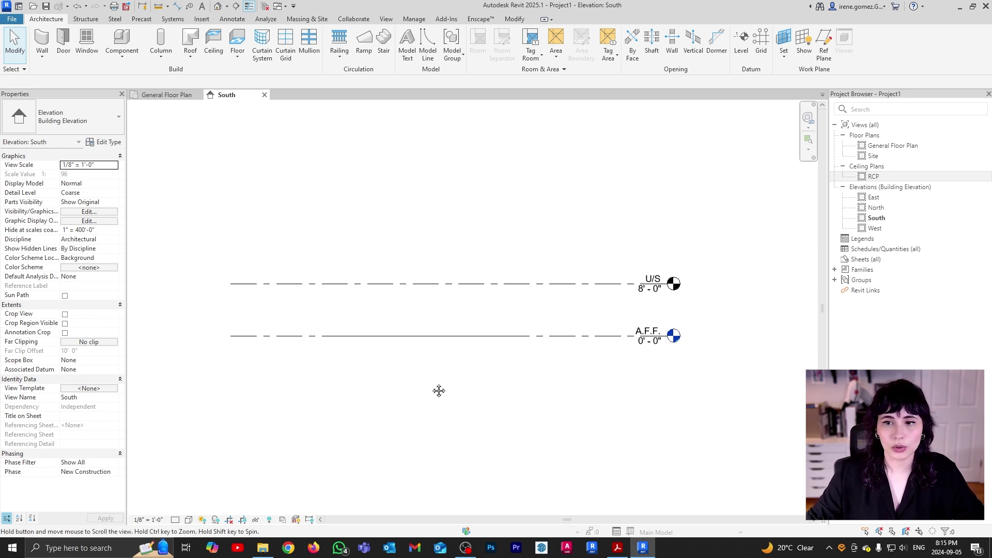